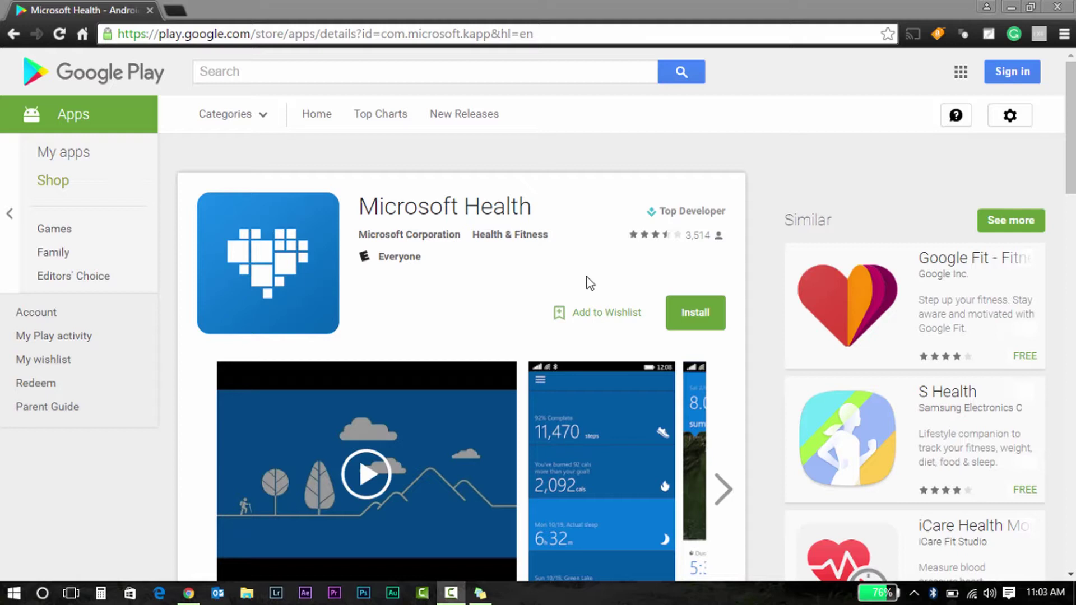
Open the Network and Sharing Center from the tray network icon and start a new connection setup
click(932, 593)
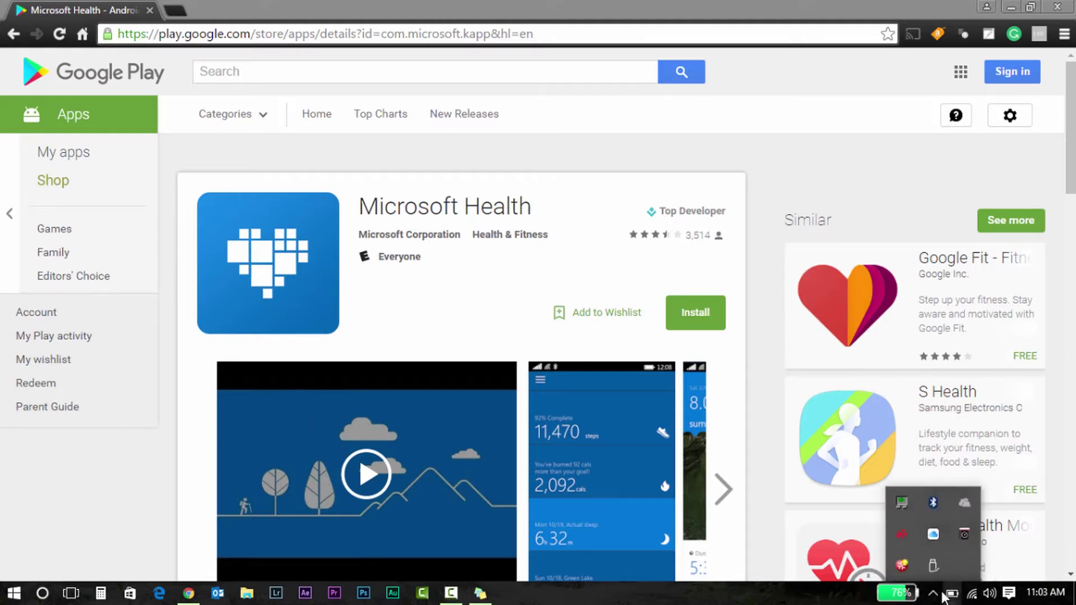
click(933, 593)
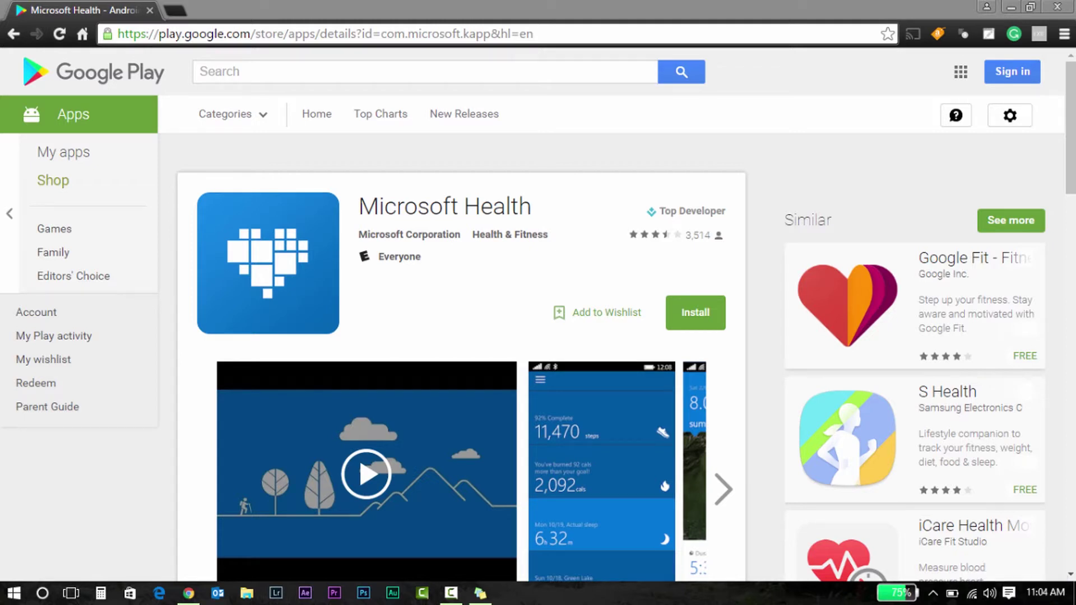
right_click(975, 594)
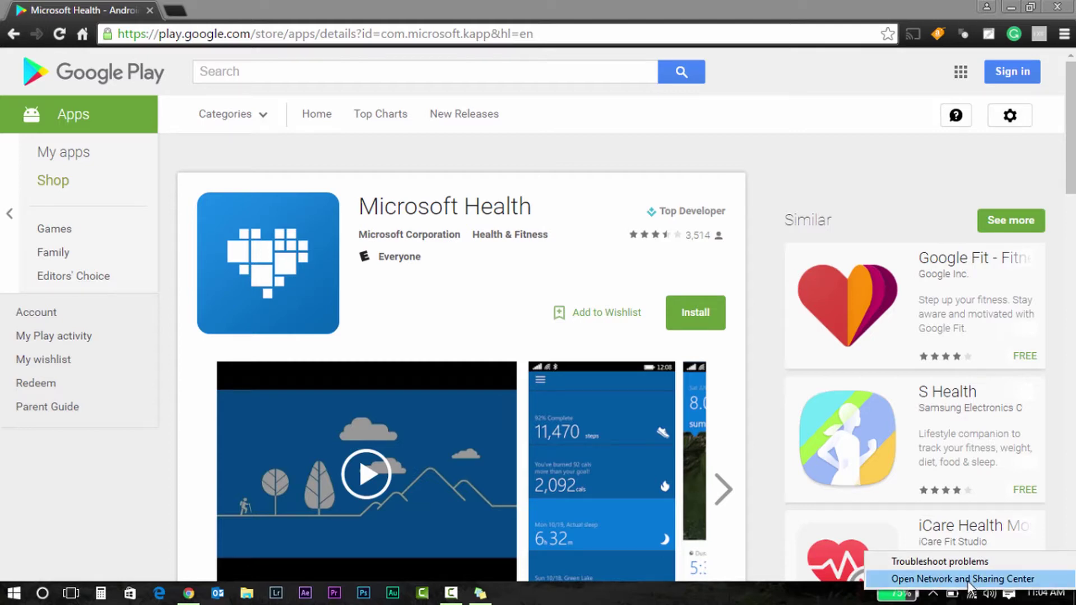
click(968, 581)
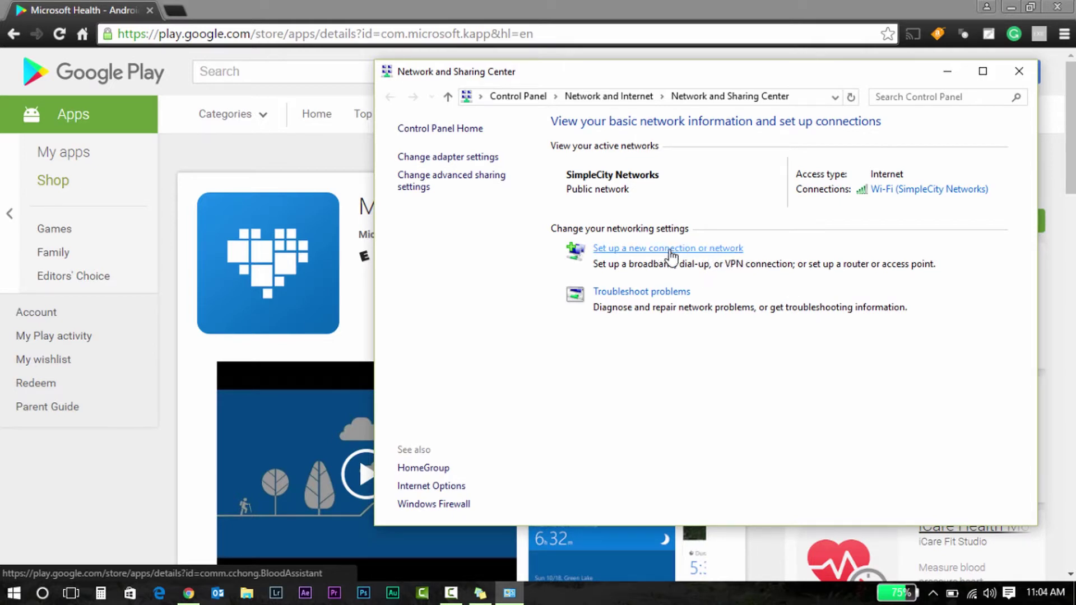
click(666, 252)
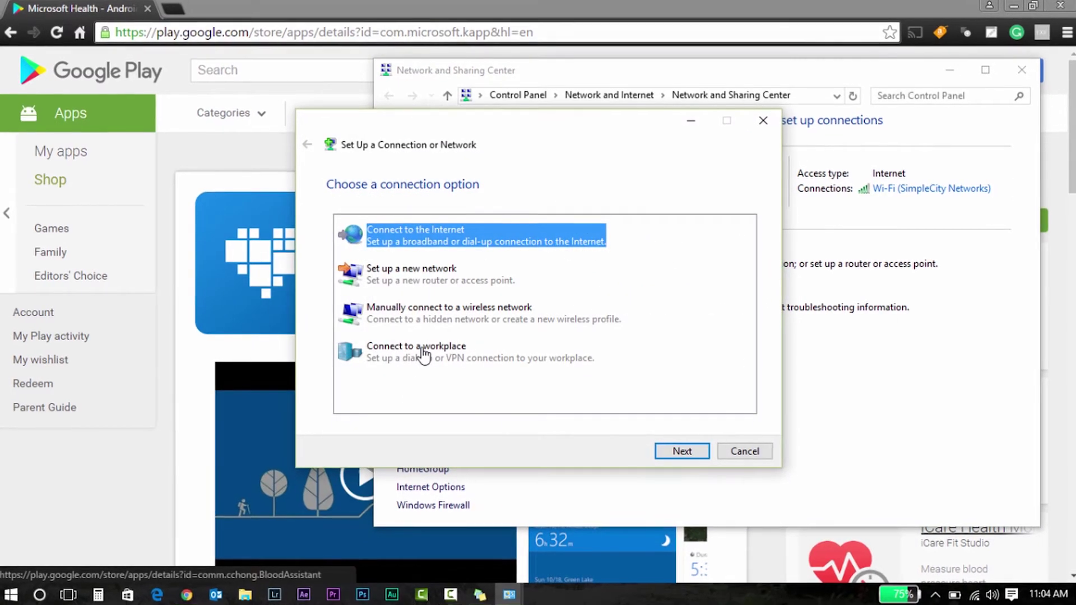
Choose a new workplace connection using the Internet (VPN), then type 'freevpncce' in a browser tab
click(423, 354)
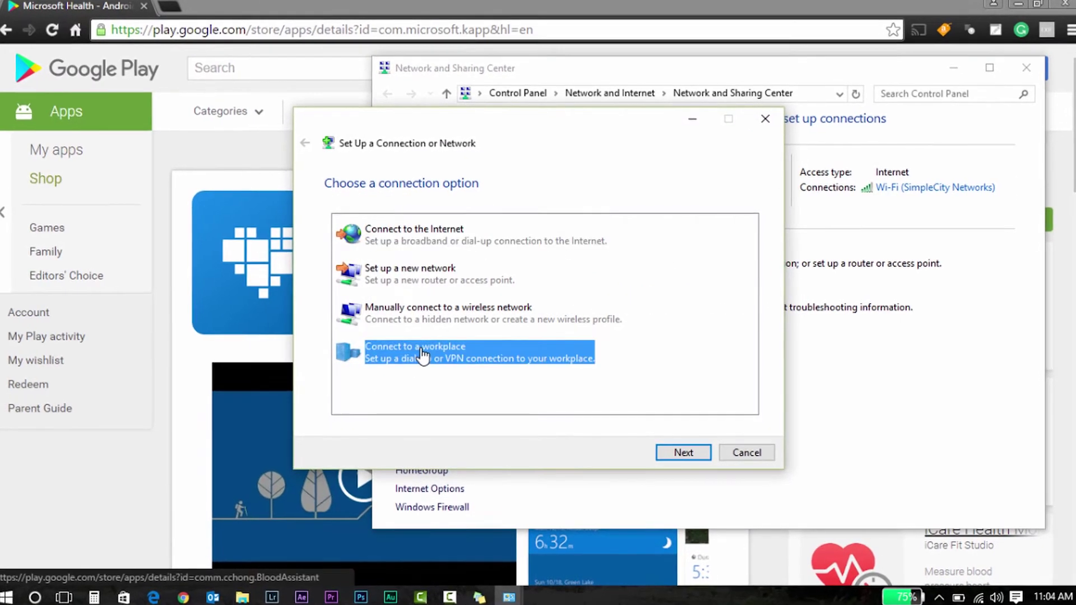
click(681, 458)
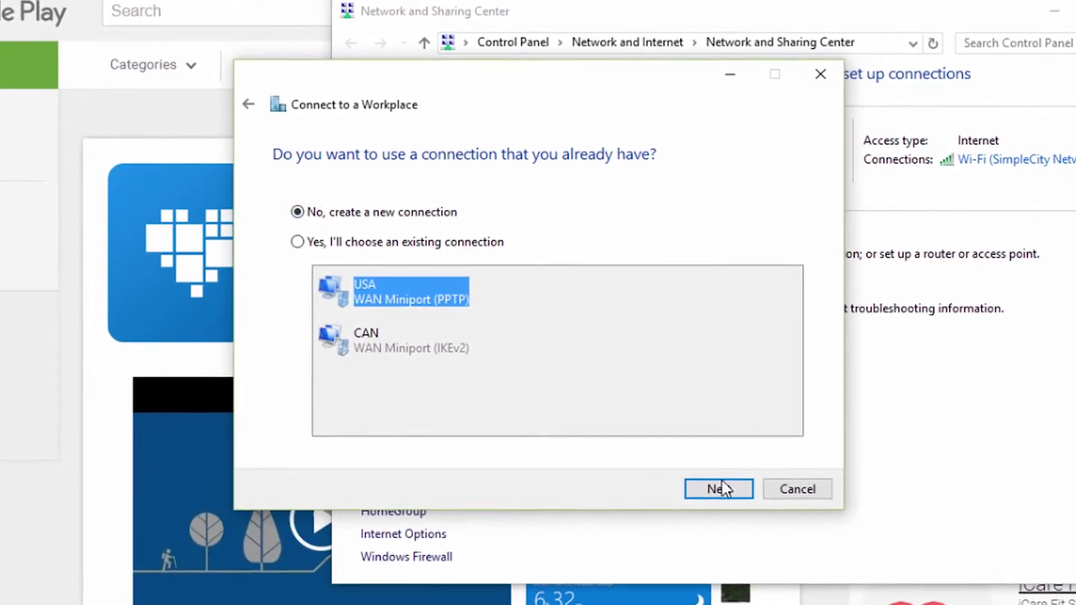
click(720, 486)
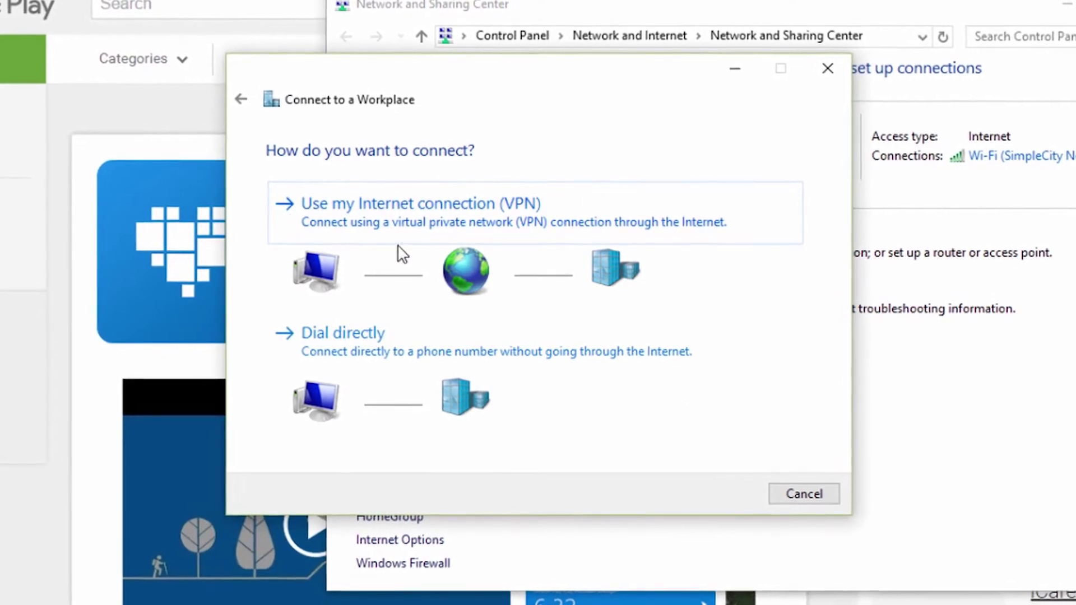
click(412, 226)
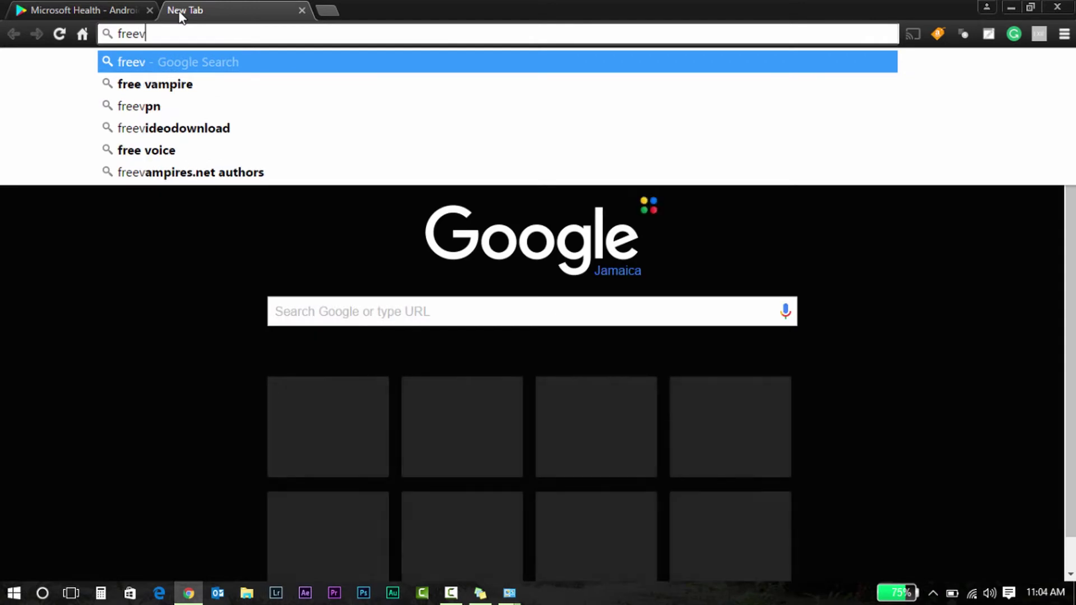
text(pn)
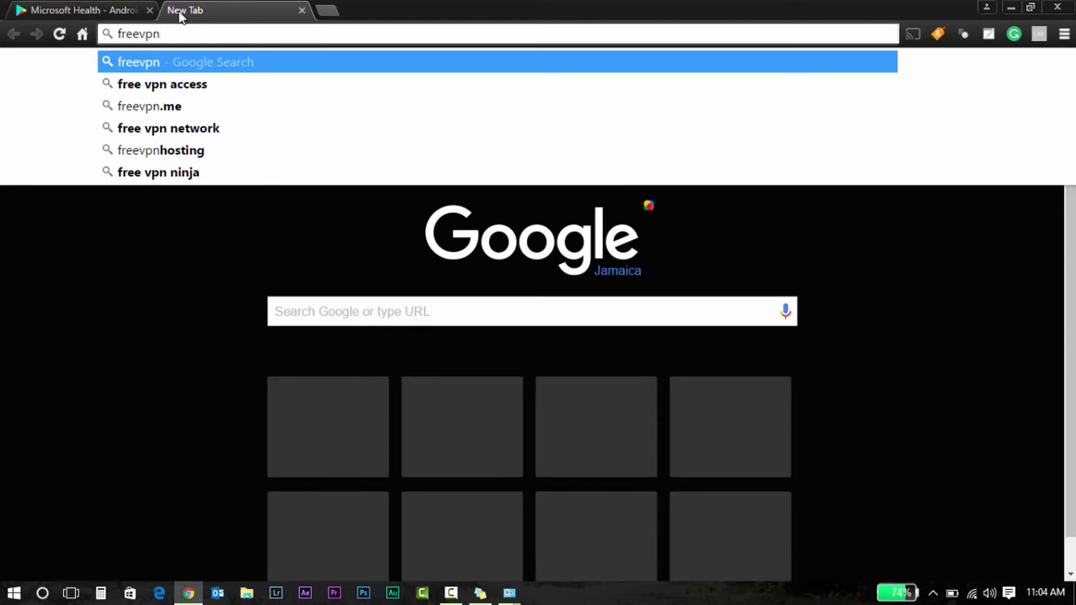
text(cce)
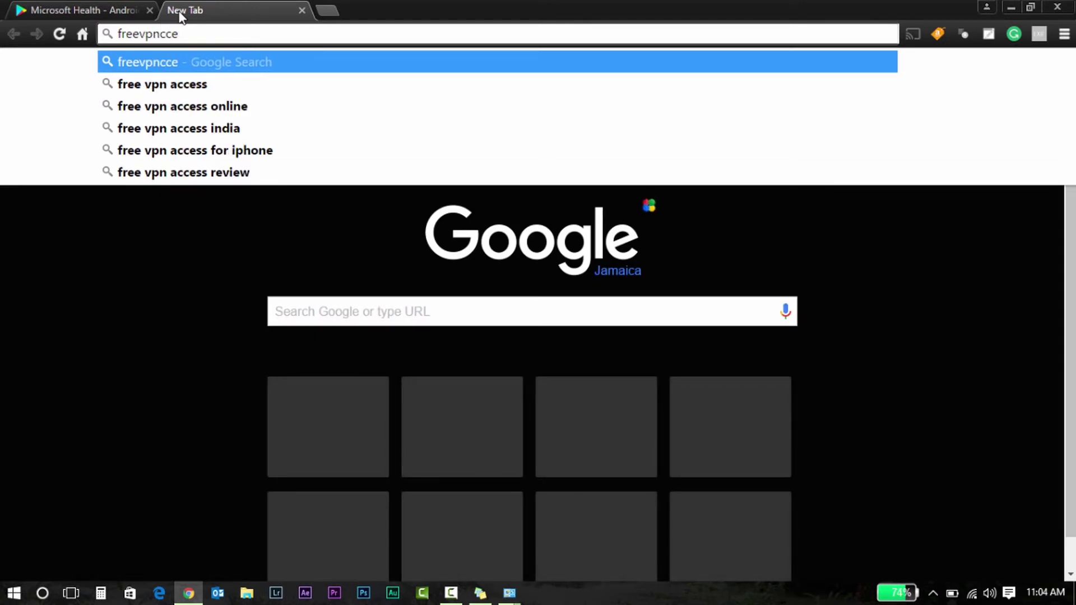
Search Google for 'freevpnaccess', open the Free VPN Access site and scroll to its server table
key(BackSpace)
key(BackSpace)
key(BackSpace)
text(a)
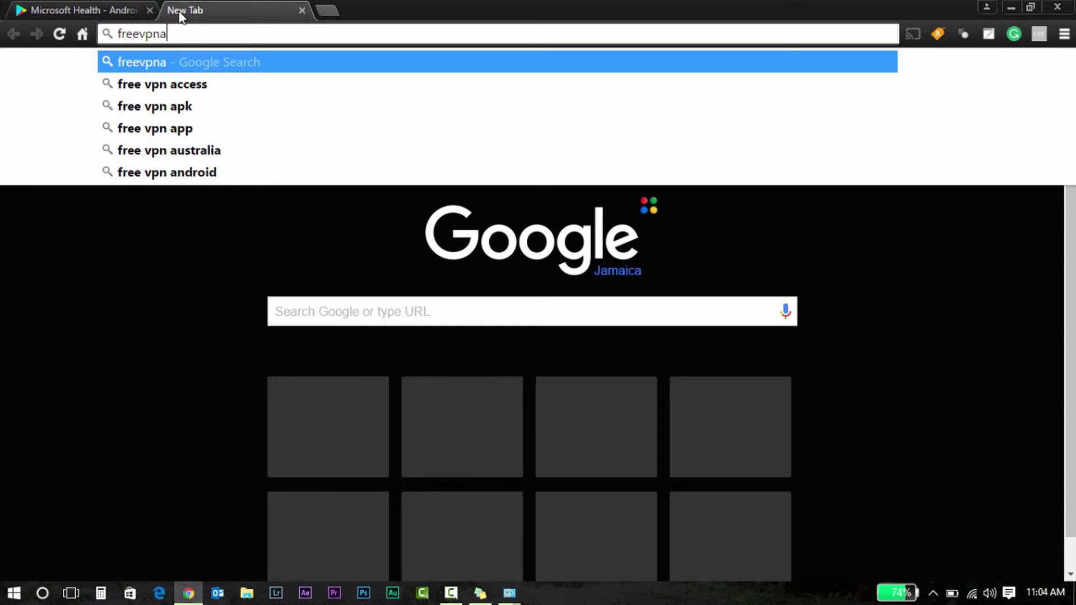
text(ccess)
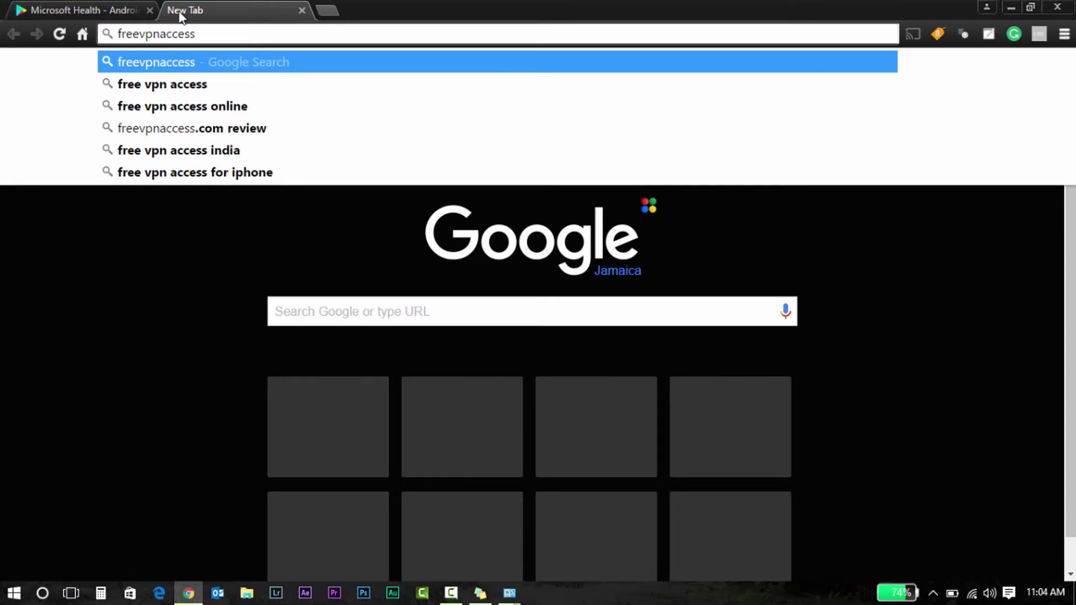
key(Return)
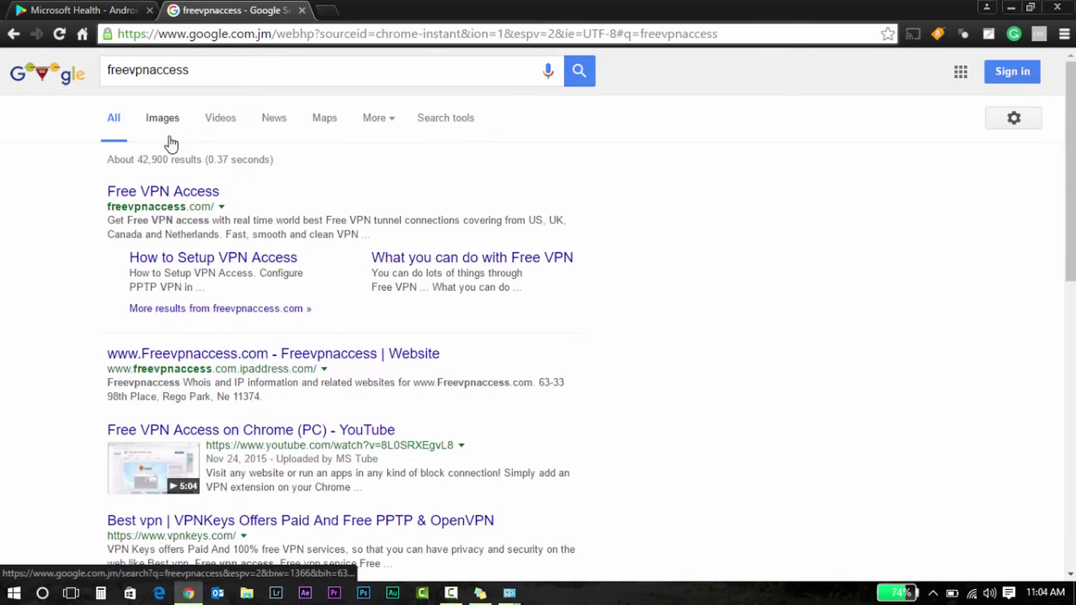
click(171, 190)
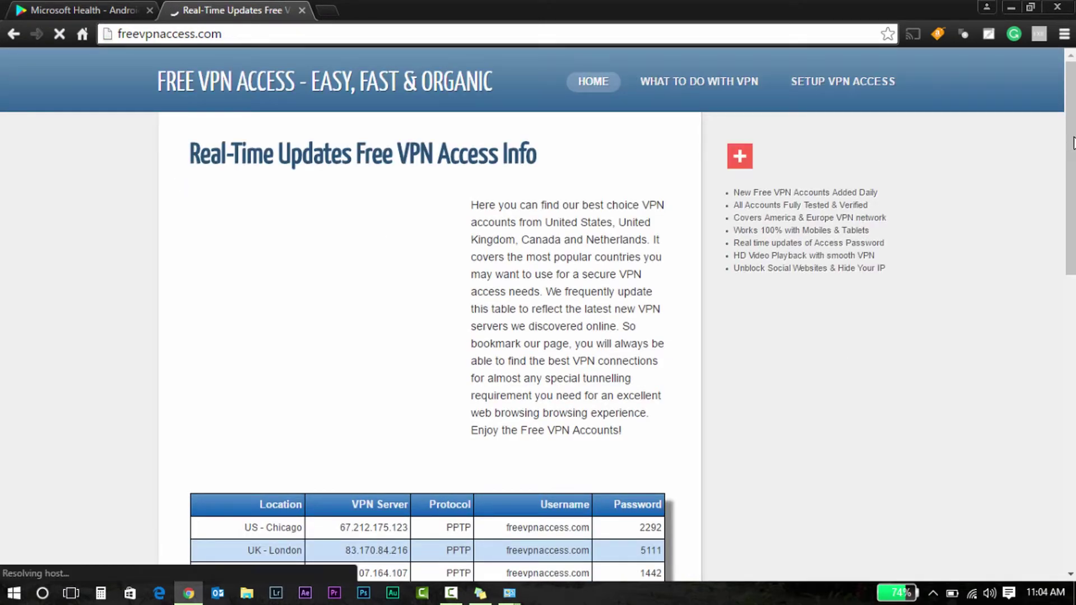
drag(1071, 143, 1071, 240)
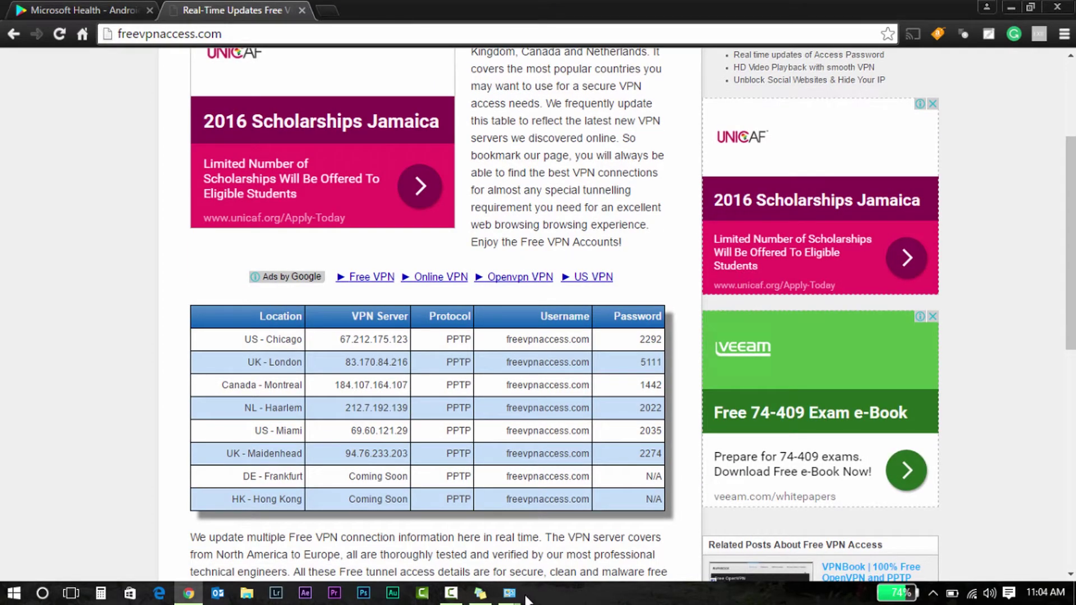
Copy the US - Miami server address 69.60.121.29 from the Free VPN Access table
mouse_move(508, 596)
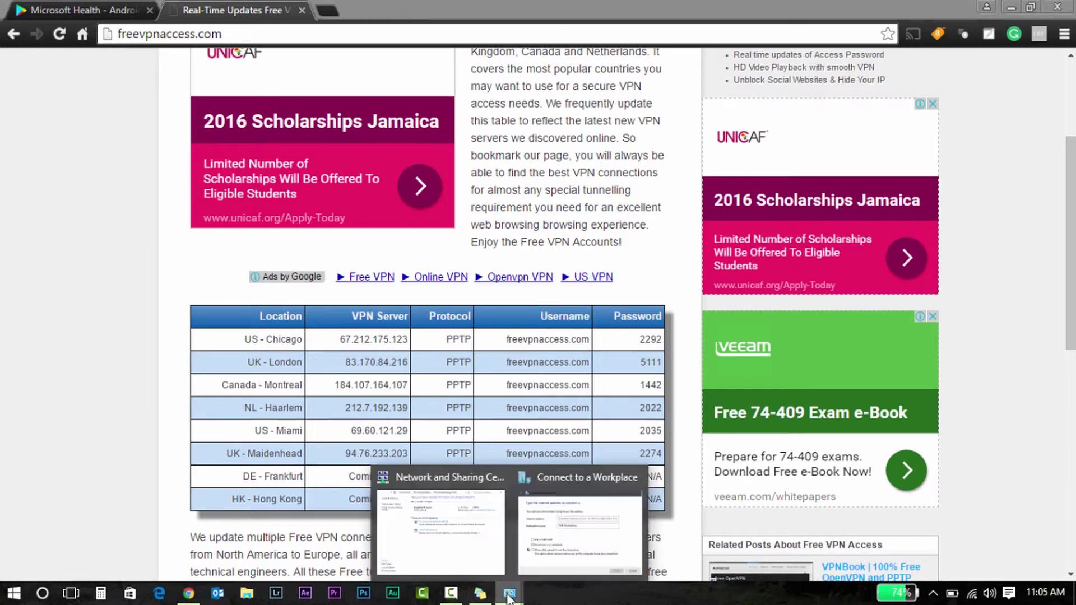
click(550, 545)
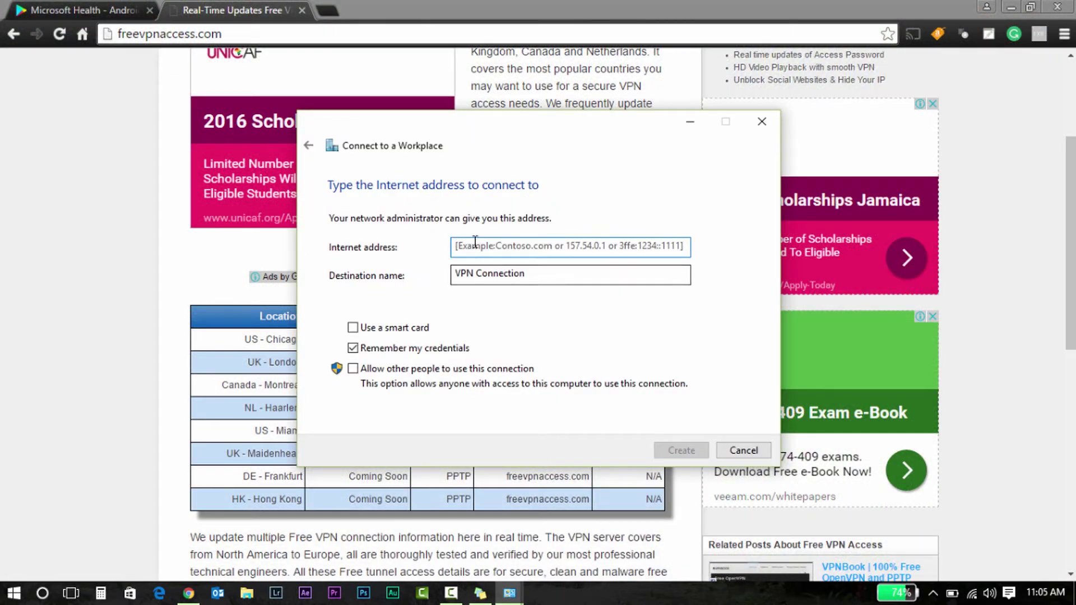
drag(569, 121, 879, 106)
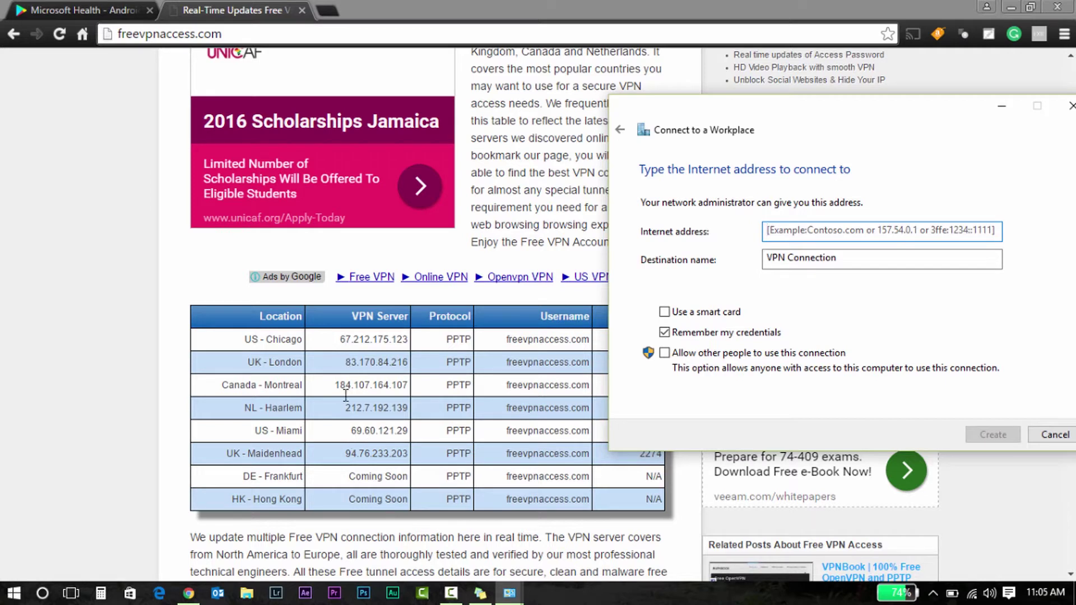
click(353, 431)
drag(351, 431, 418, 427)
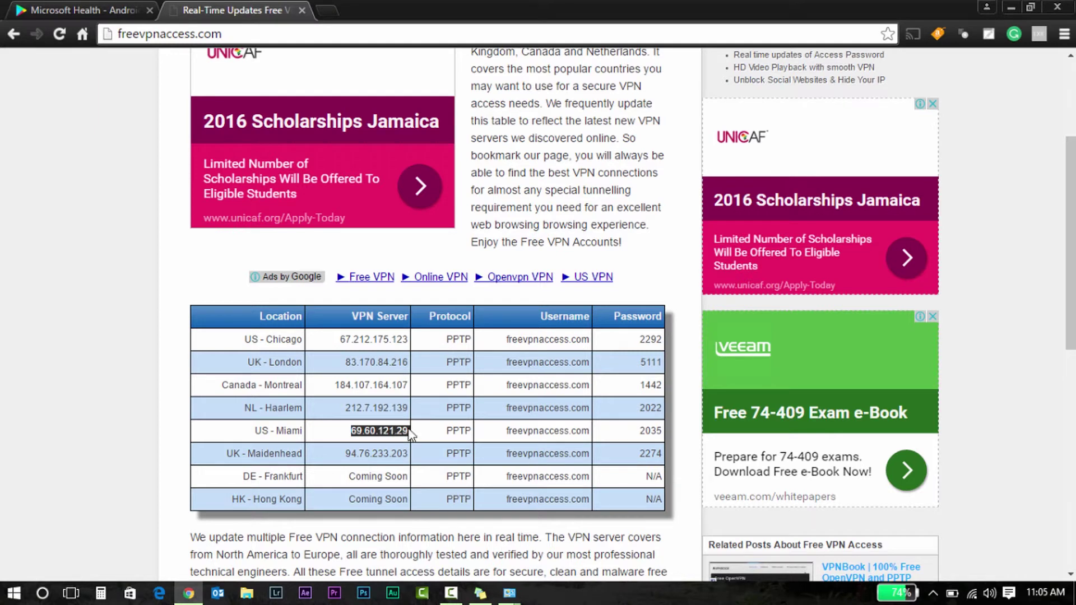
right_click(410, 434)
click(429, 442)
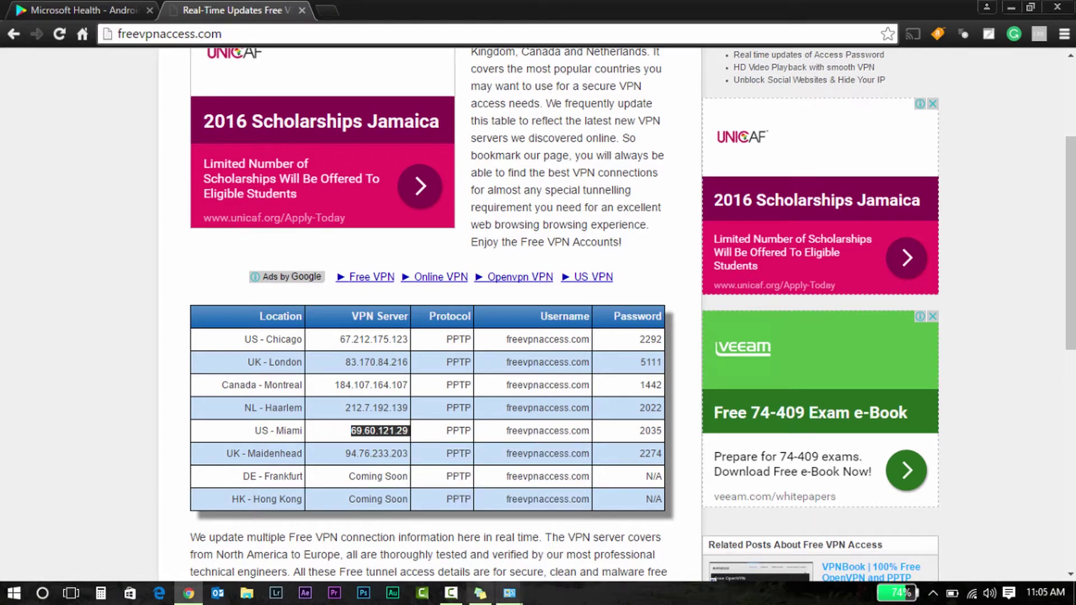
Paste the address into the wizard, rename the destination to 'USA VPN' and create the connection
click(509, 593)
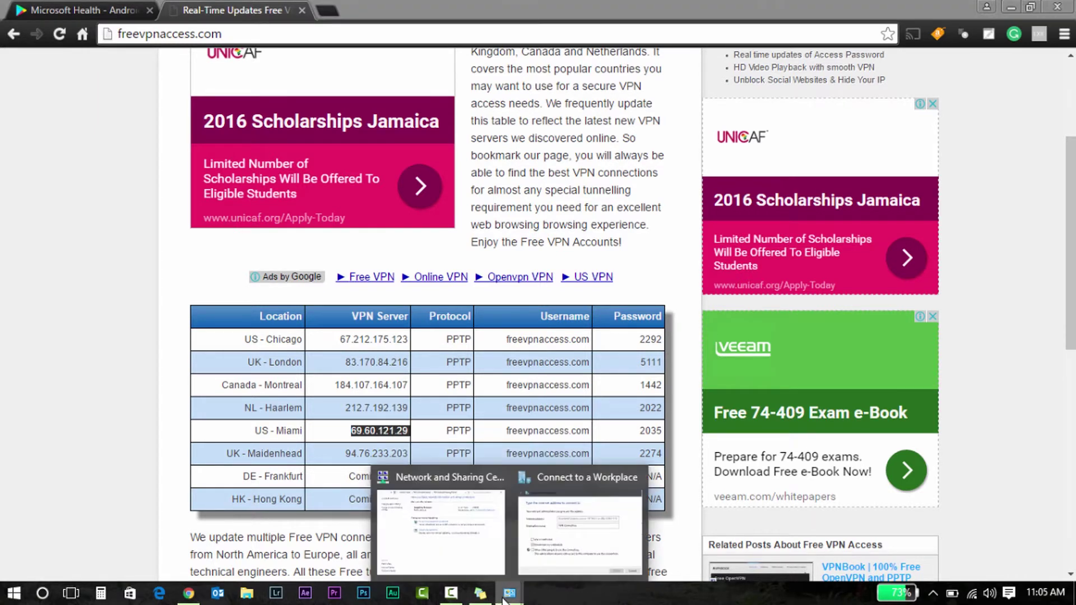
click(552, 523)
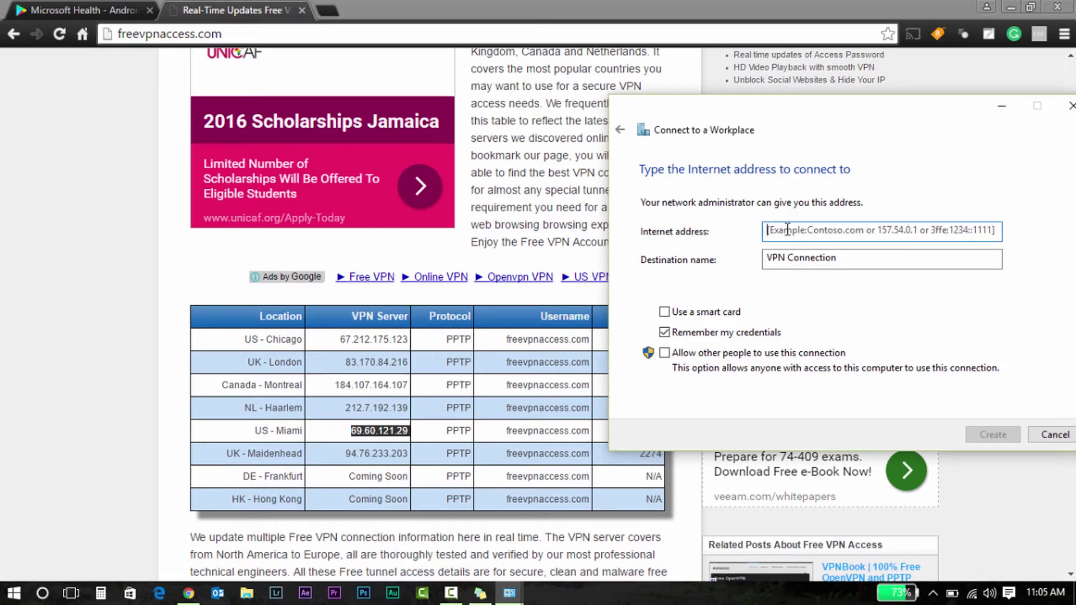
key(ctrl+v)
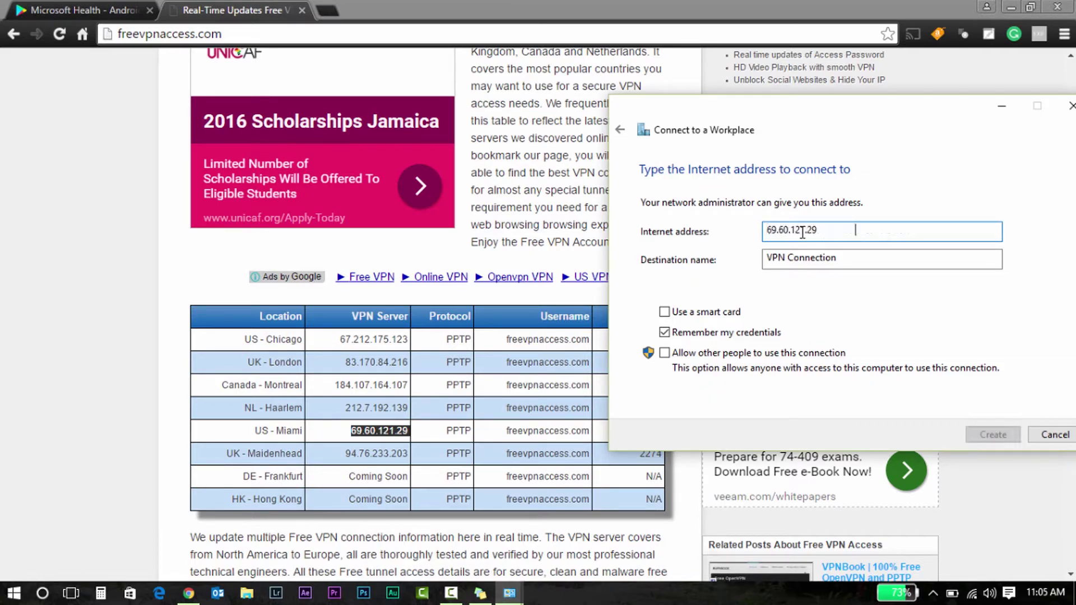
click(821, 257)
drag(848, 256, 700, 262)
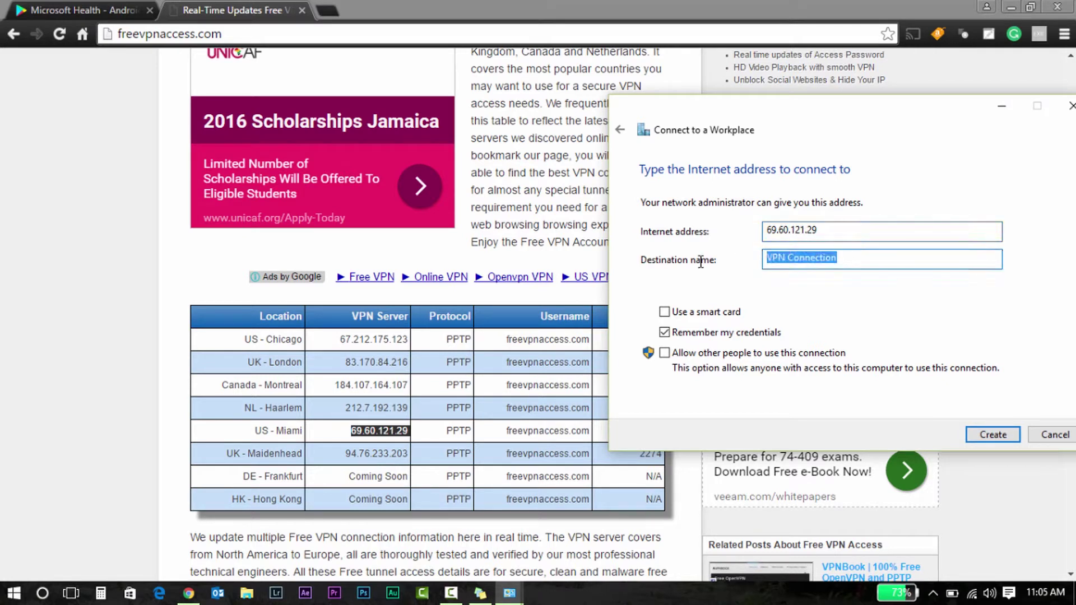
text(VPN)
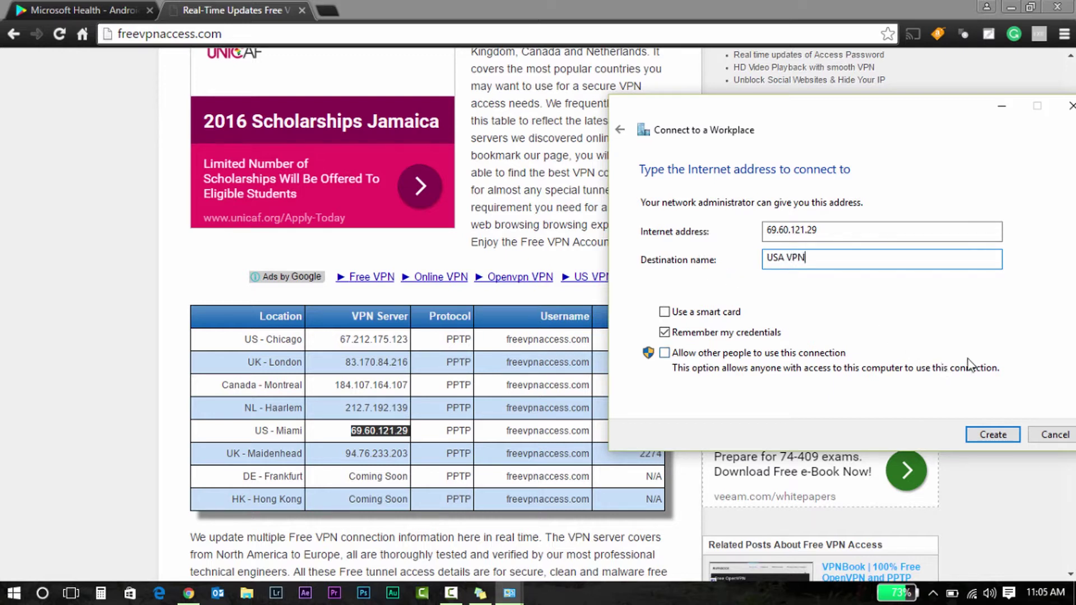
click(992, 434)
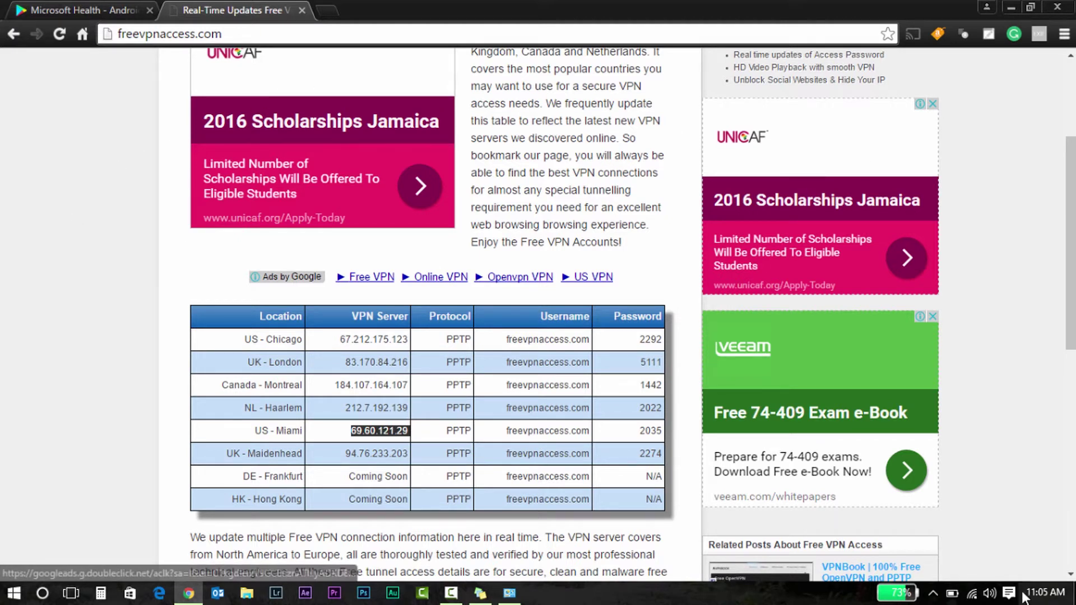
View the available network and VPN connections, then begin signing in from the Microsoft Health Play page
click(973, 593)
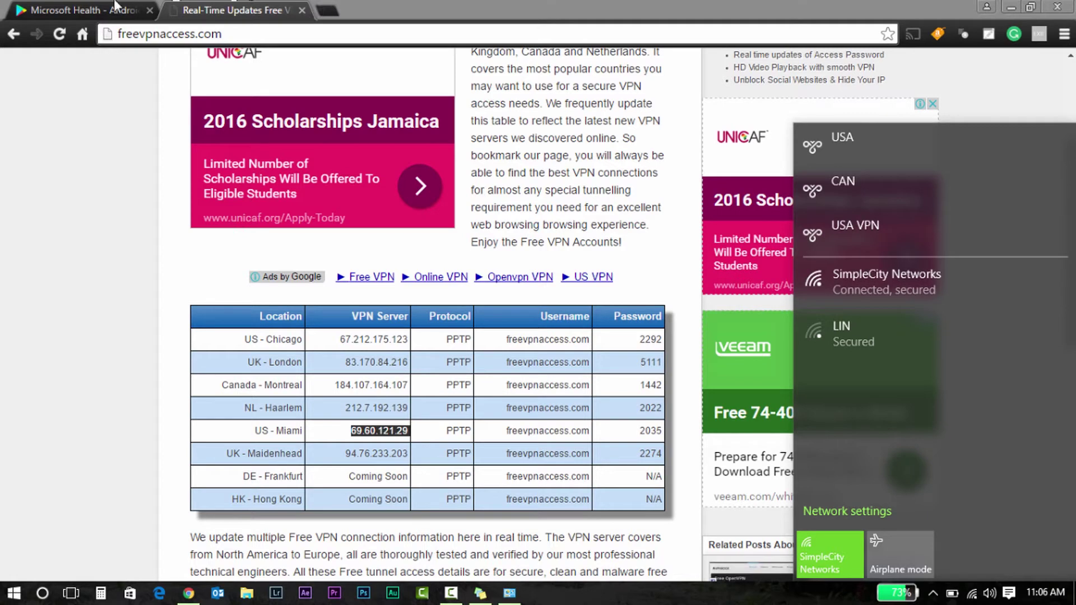
click(70, 6)
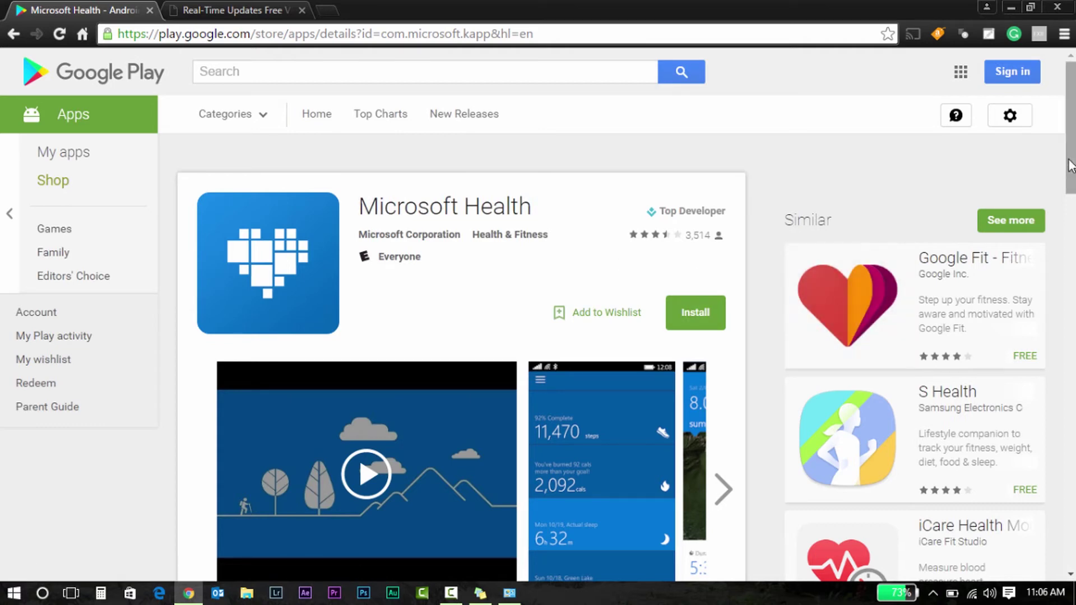
mouse_move(1072, 156)
mouse_down()
mouse_move(1070, 212)
mouse_move(1073, 135)
mouse_up()
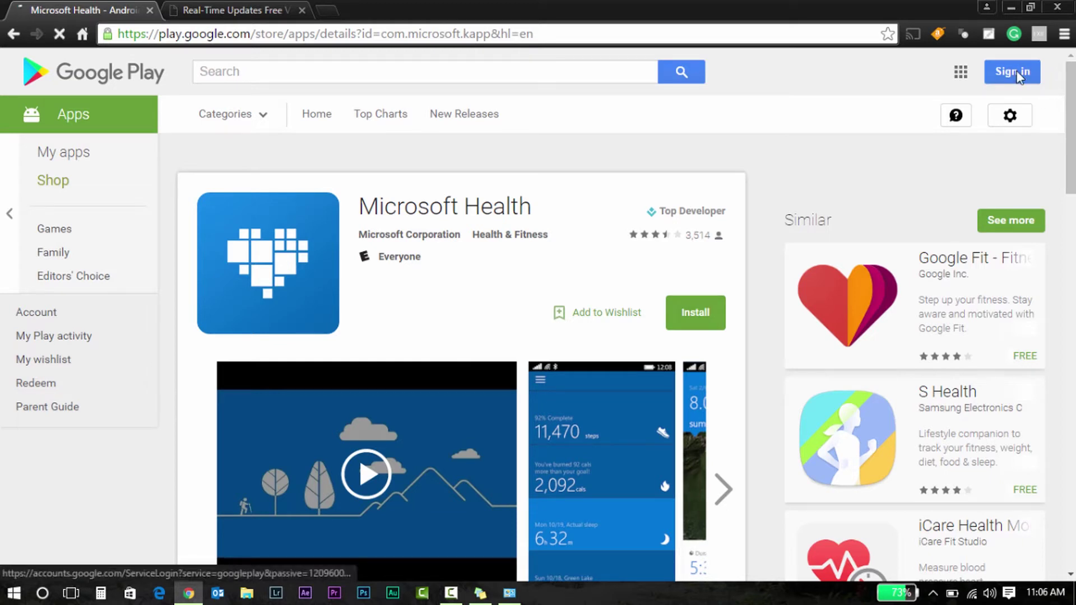
click(1018, 72)
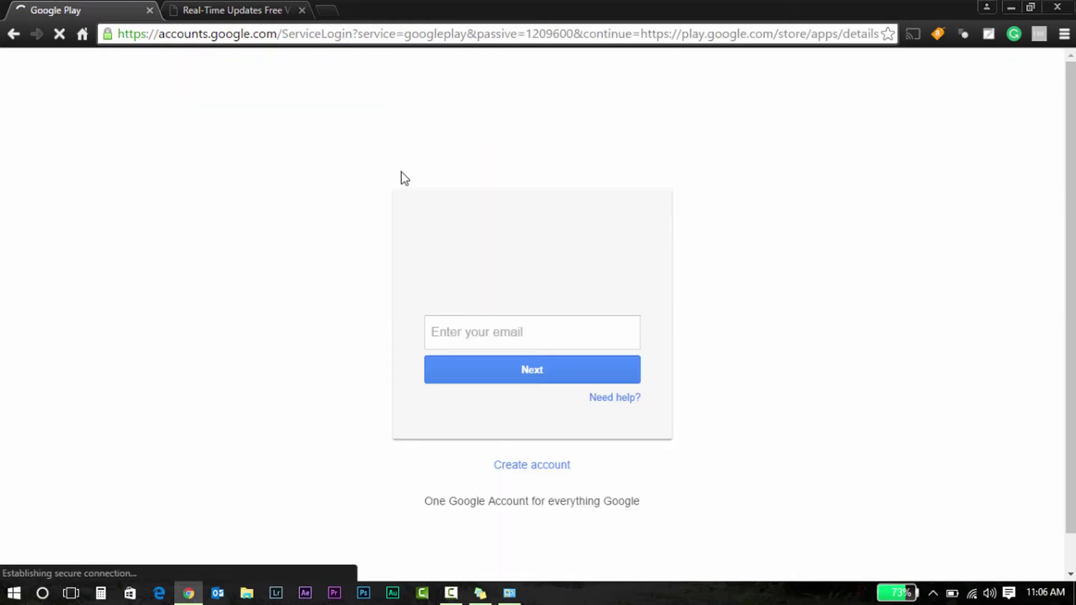
Sign in with the account email and password, unchecking Stay signed in and declining password saving
text(username)
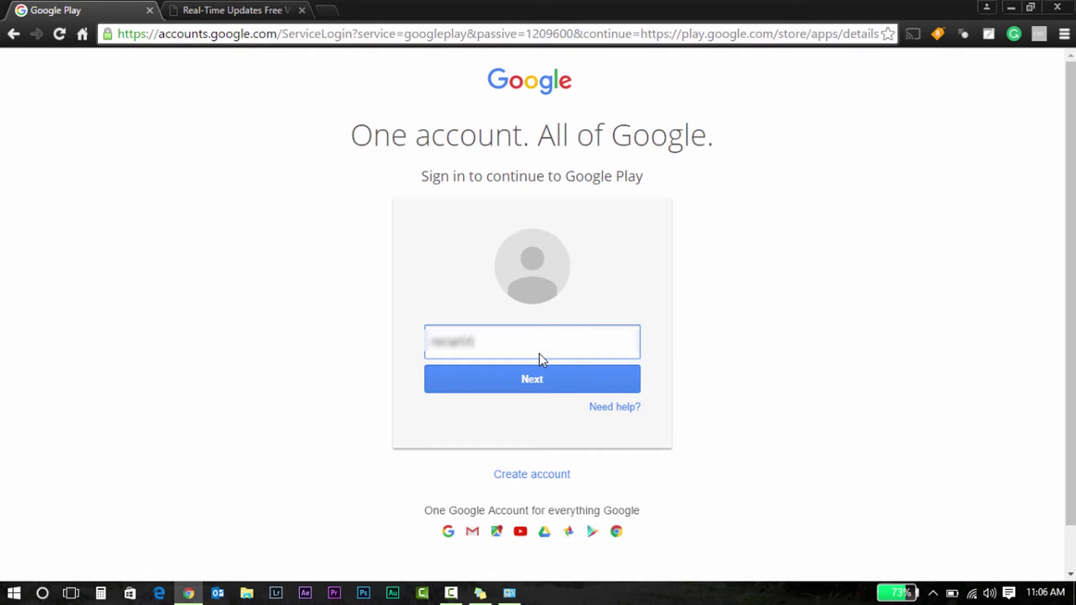
key(Return)
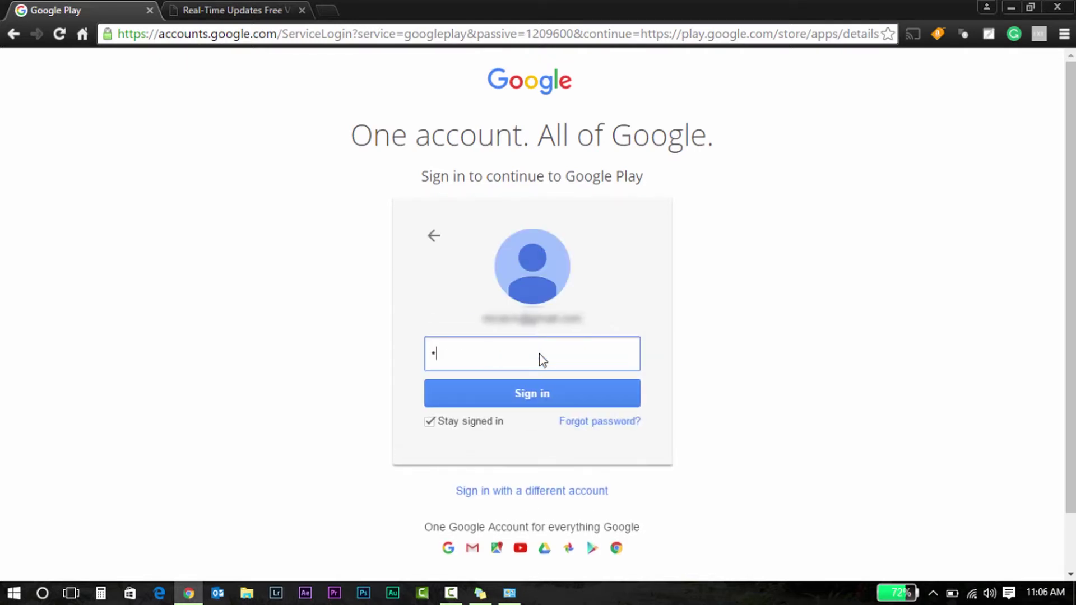
text(****************)
click(430, 422)
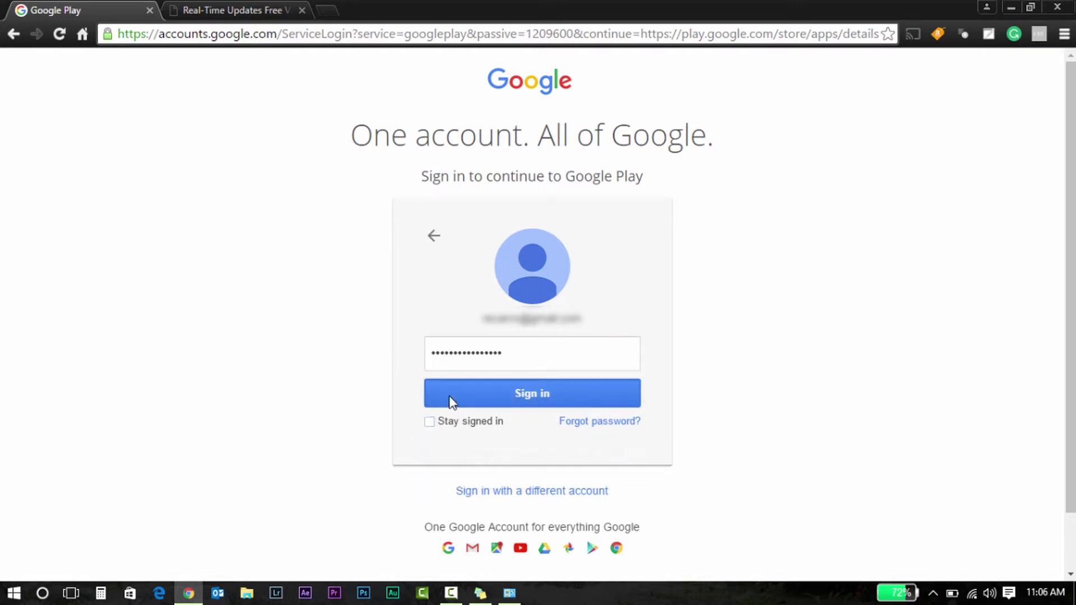
click(449, 401)
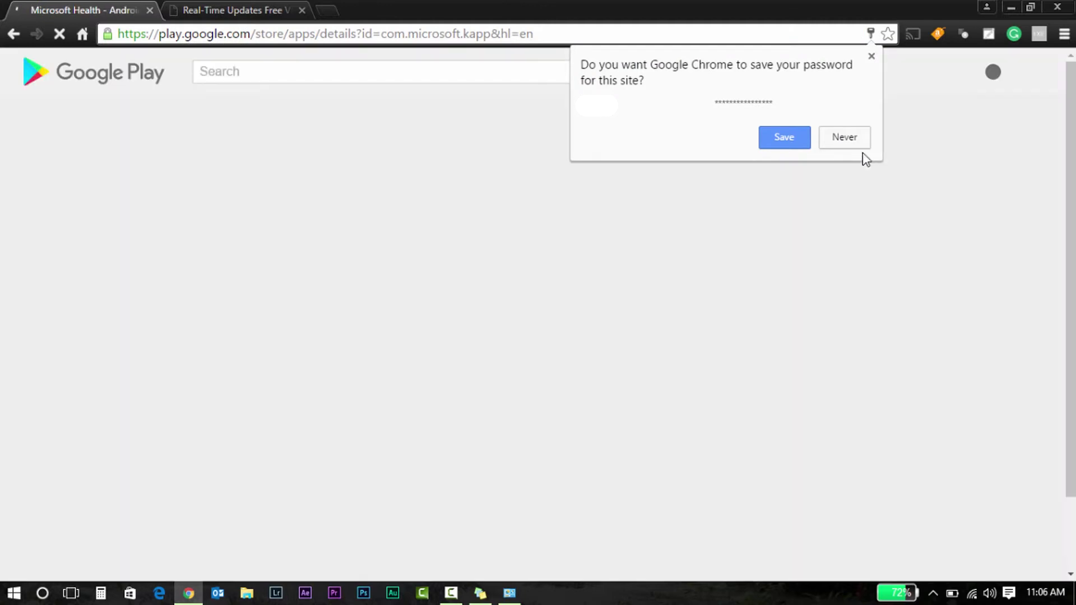
click(856, 147)
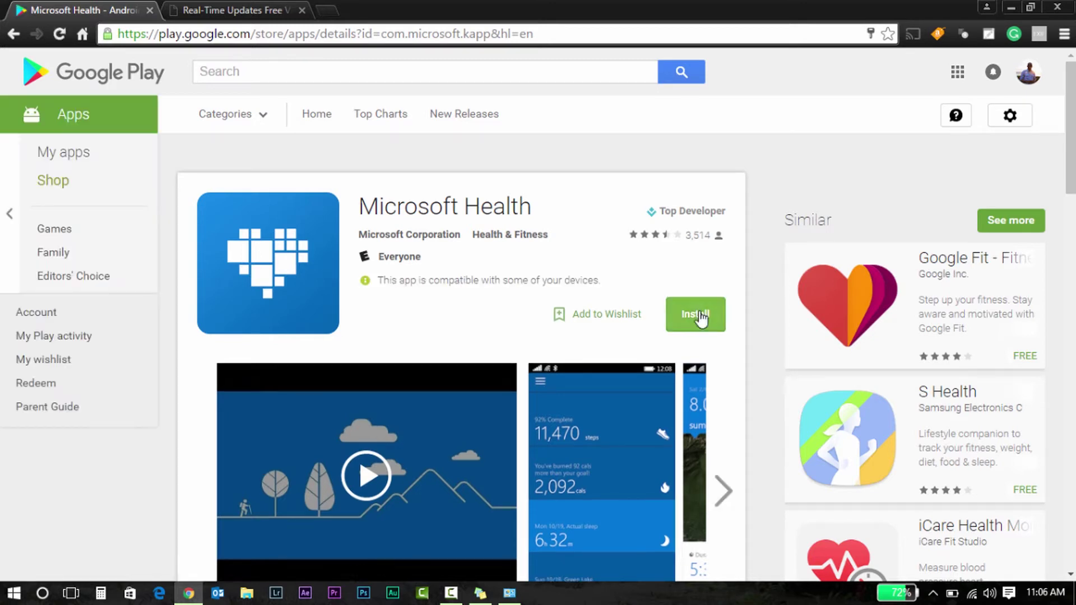
click(699, 316)
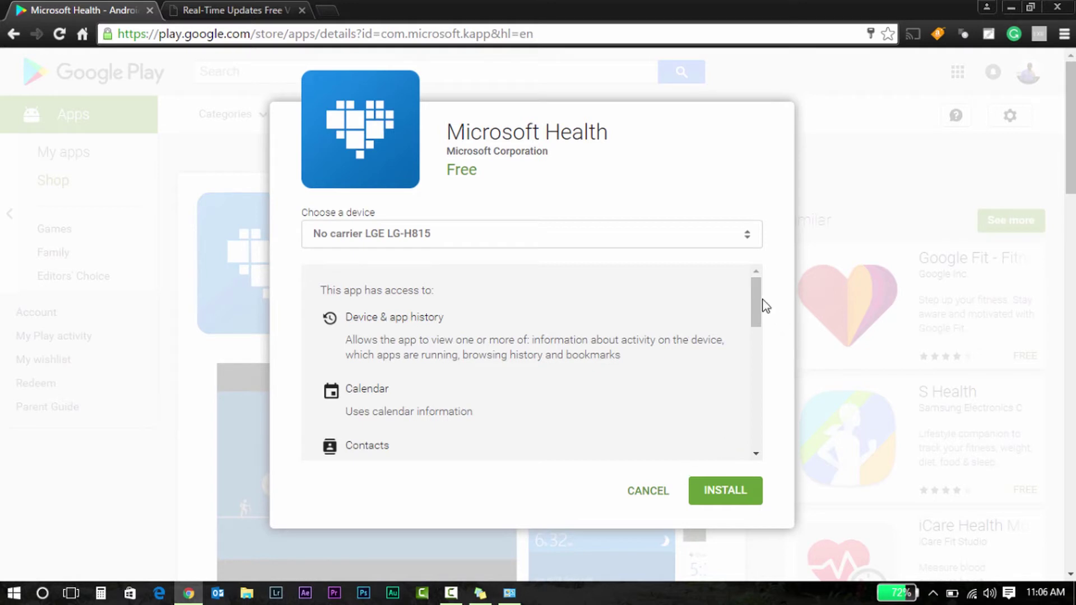
Review the Microsoft Health device and permissions options, then cancel the installation
click(752, 331)
click(752, 264)
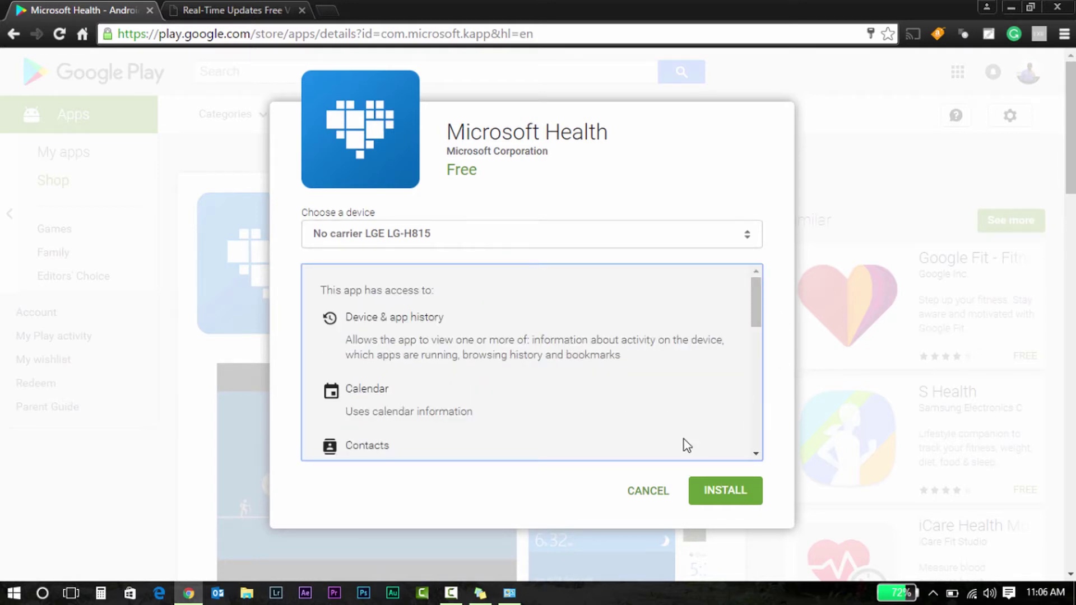
click(649, 493)
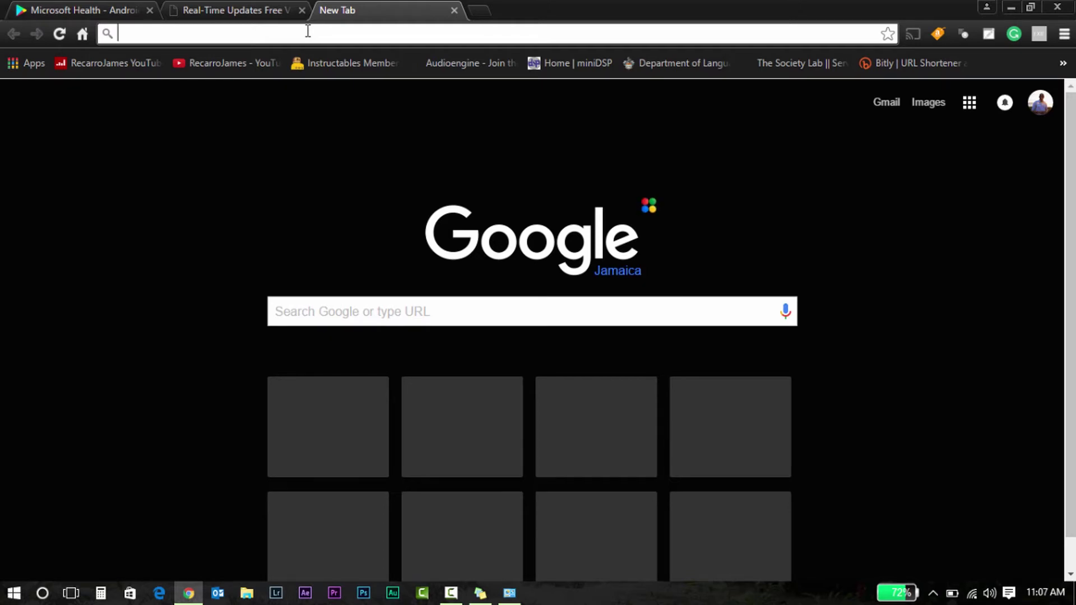
Search the Play store for 'pandora® radio', then run a Google web search for 'pandora radio'
click(454, 11)
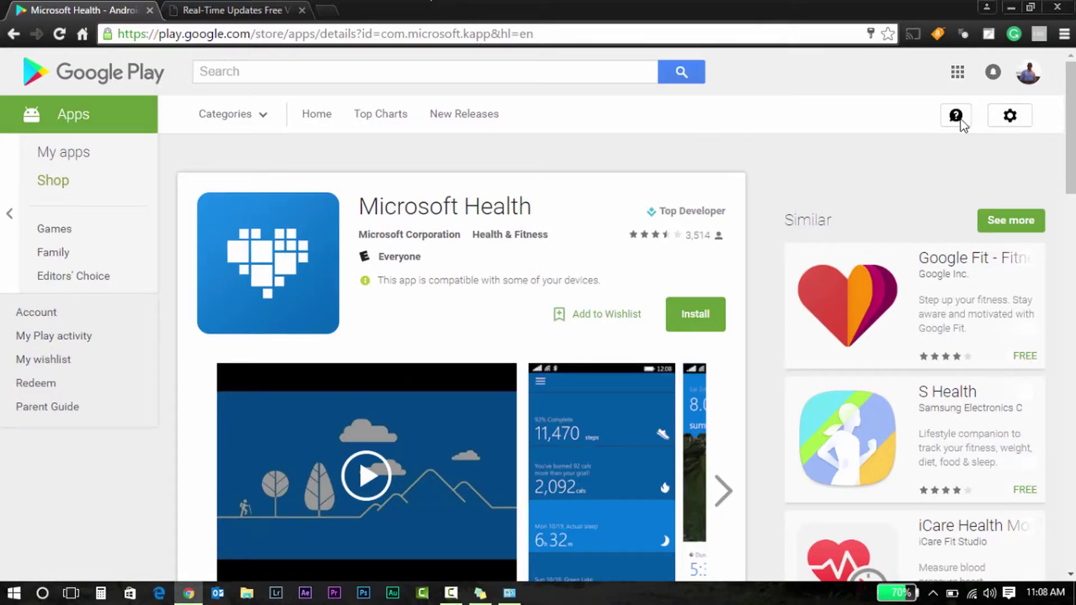
click(446, 82)
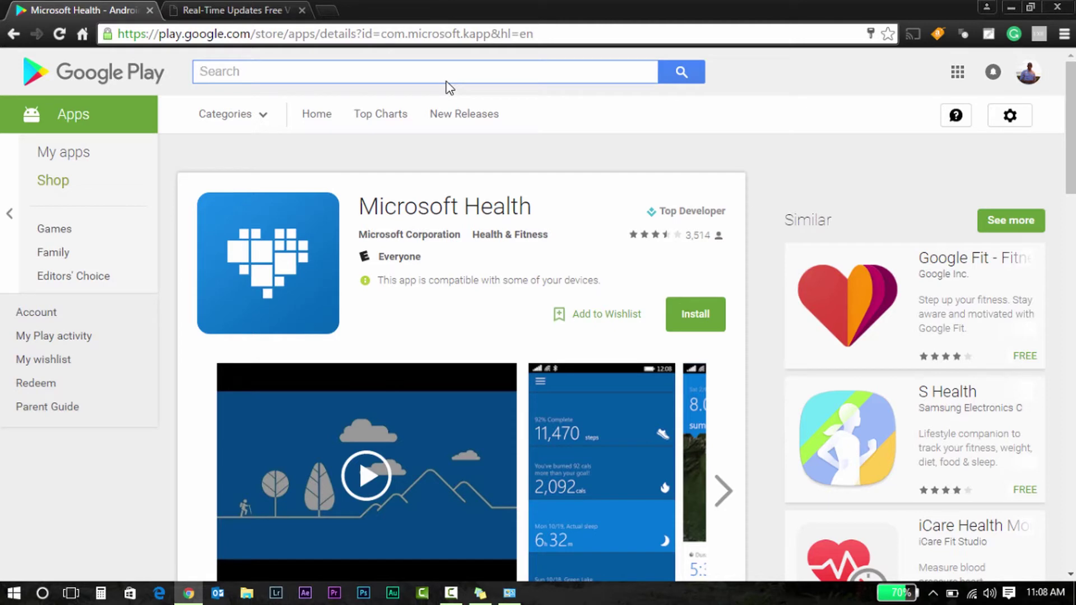
text(pandora)
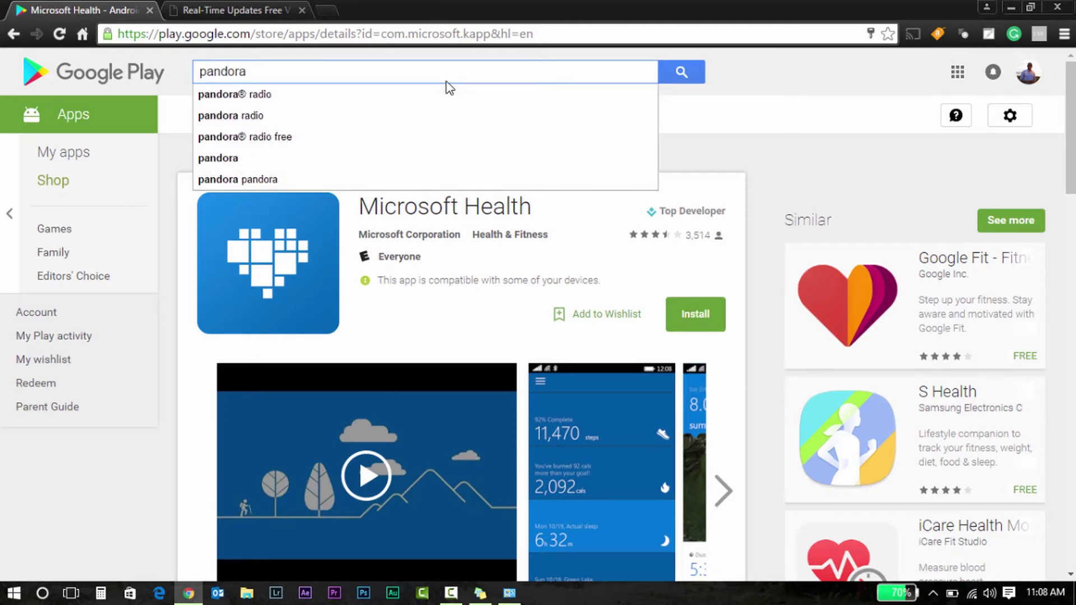
click(391, 96)
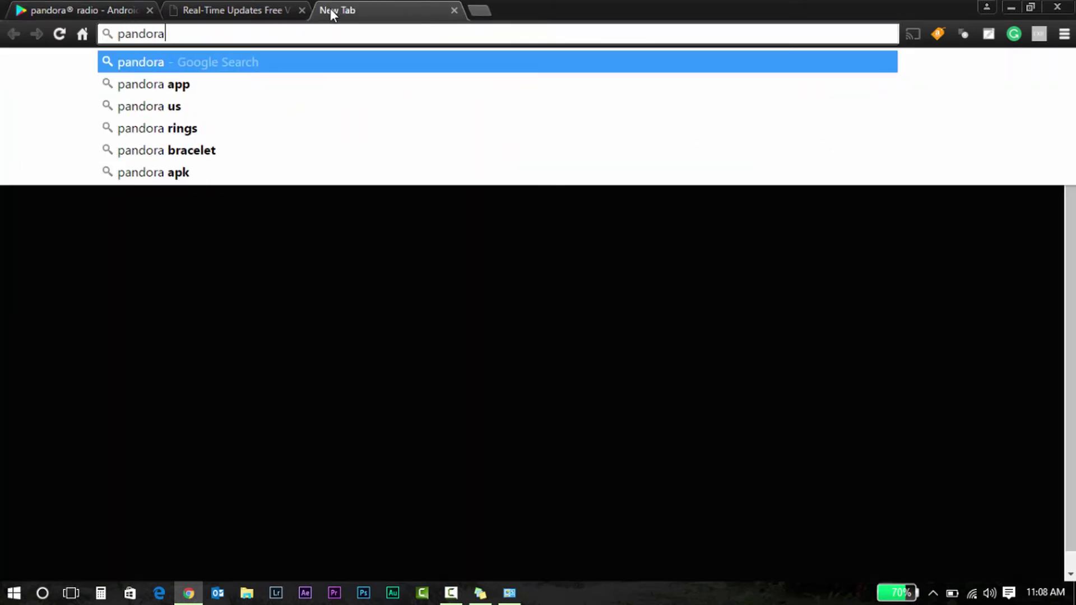
click(152, 125)
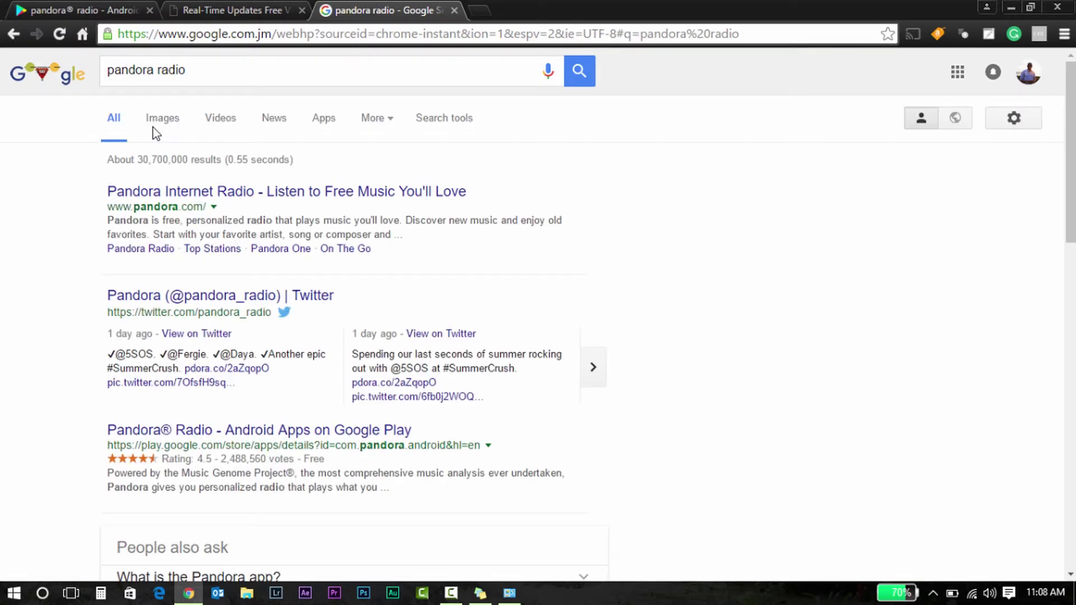
Filter the pandora radio results to Apps, open Pandora® Radio, and sign out from the account menu
click(323, 119)
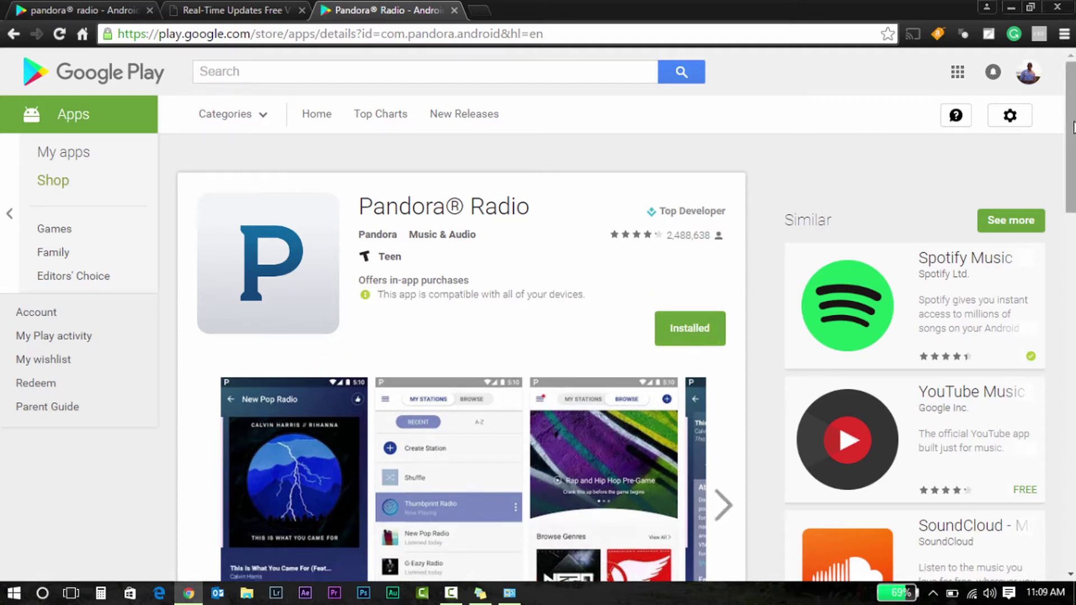
click(1027, 78)
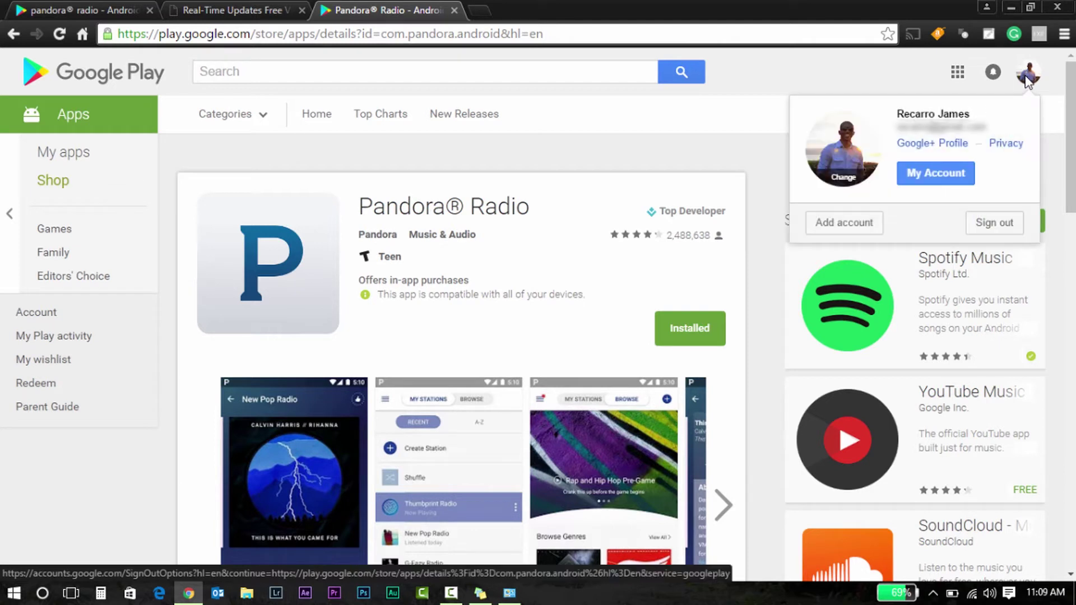
click(999, 221)
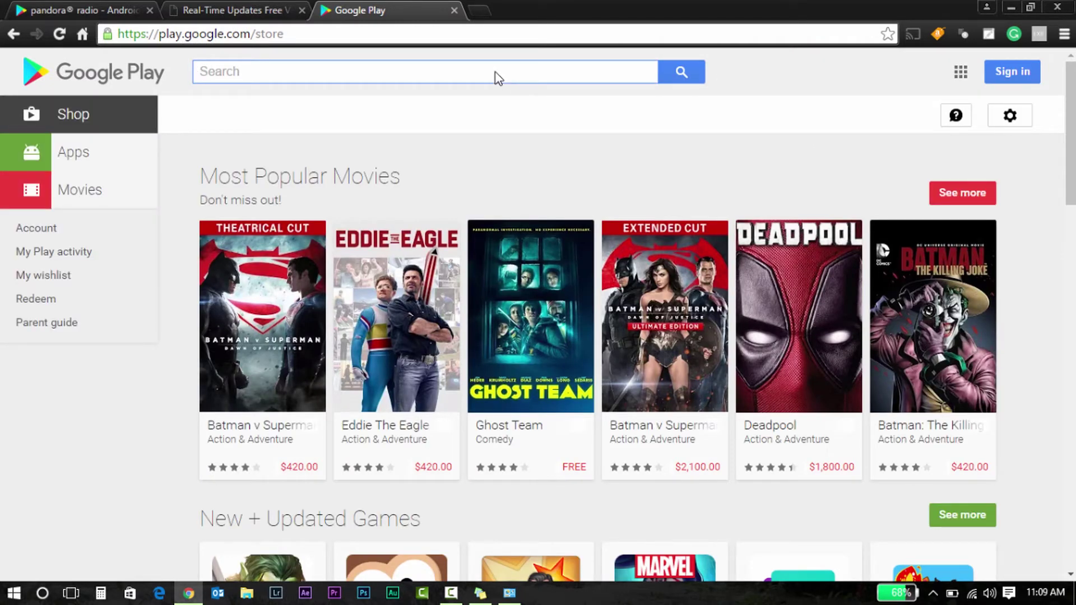
Search the web again for 'pandora radio', filter to Apps, open its Google Play listing and choose Install
text(pan)
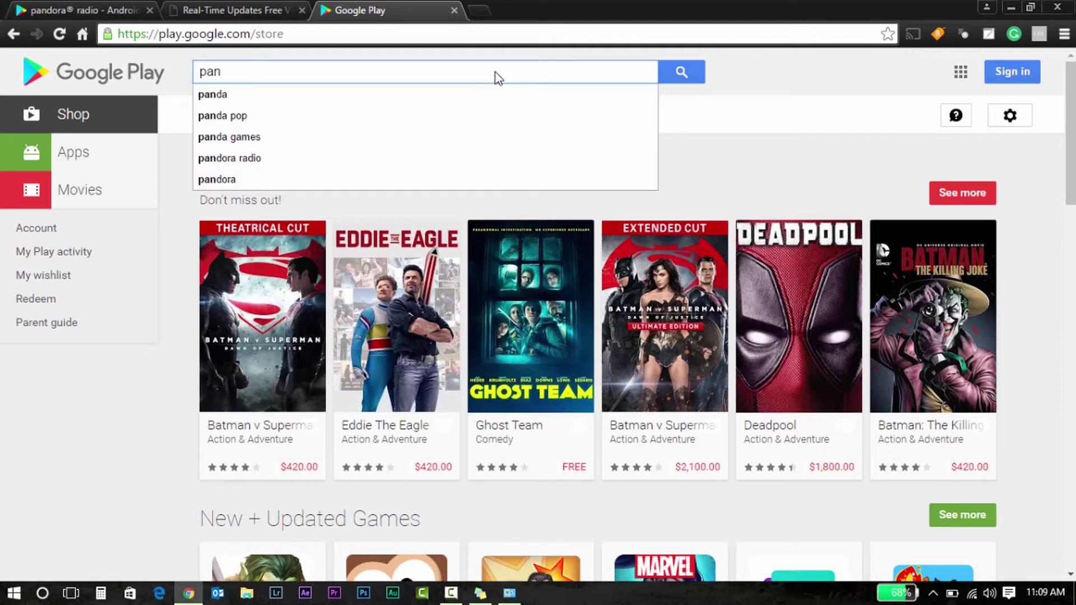
click(454, 10)
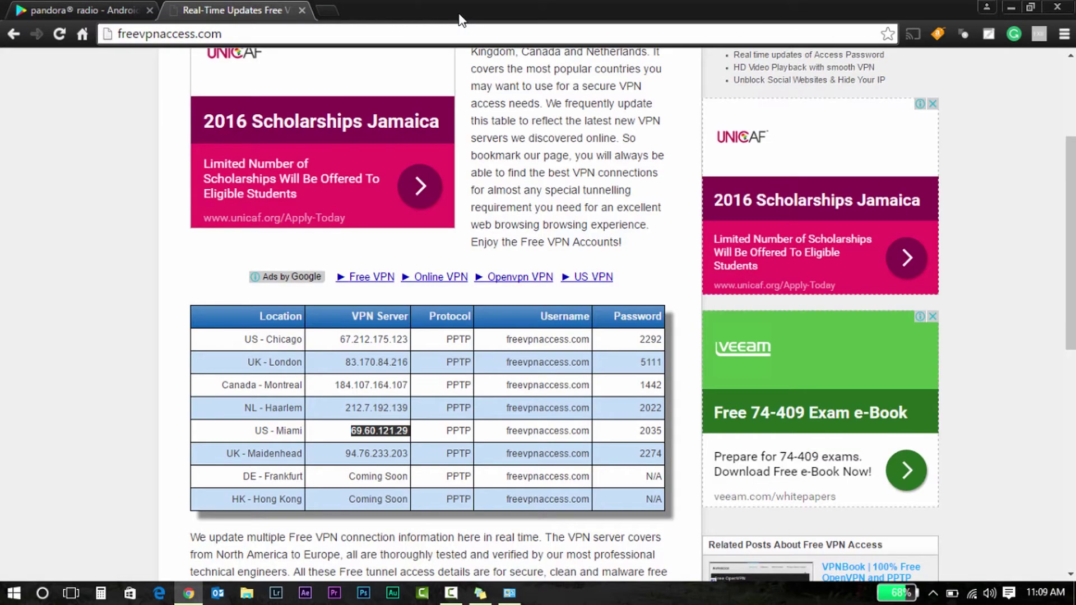
click(112, 9)
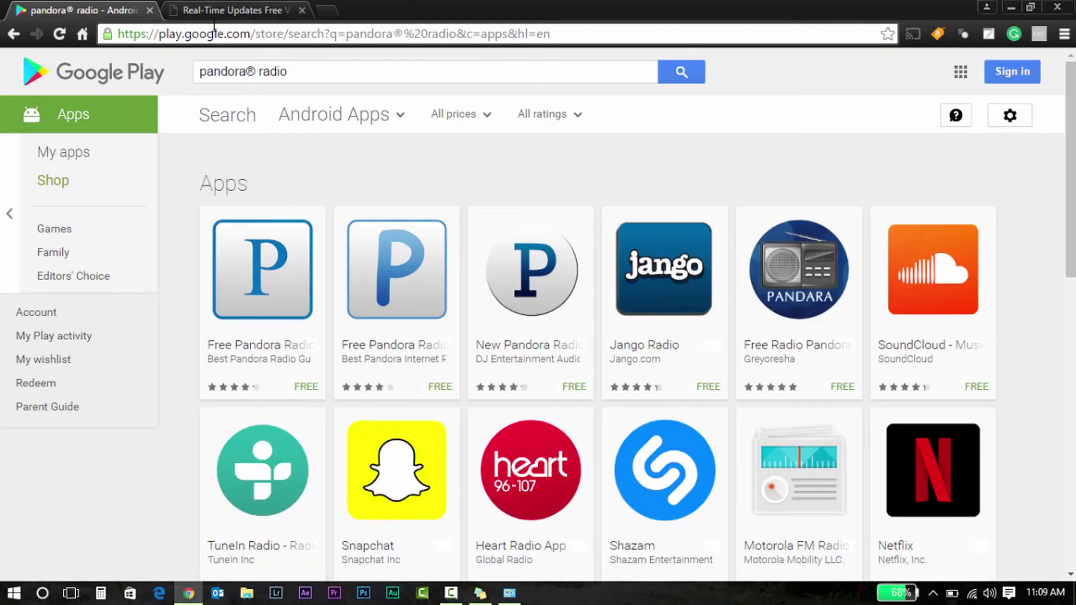
click(210, 32)
text(pa)
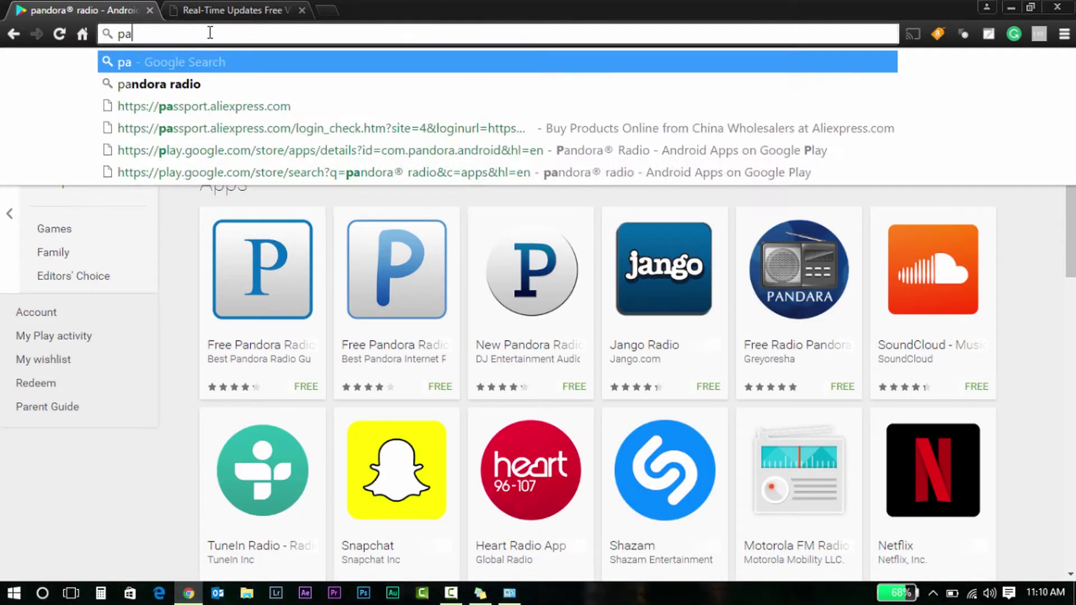
text(ndora r)
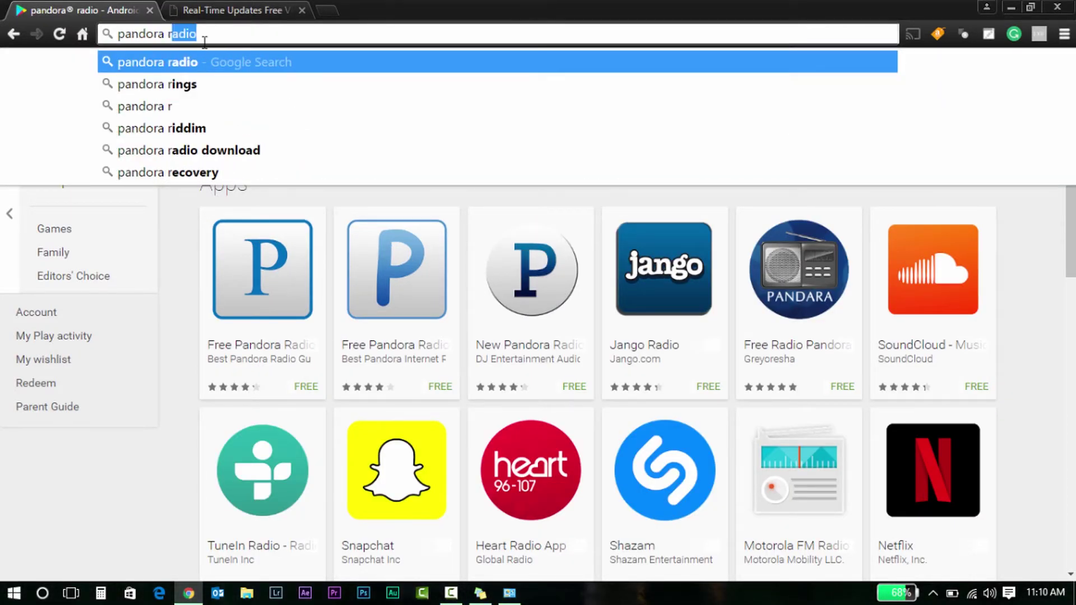
click(190, 63)
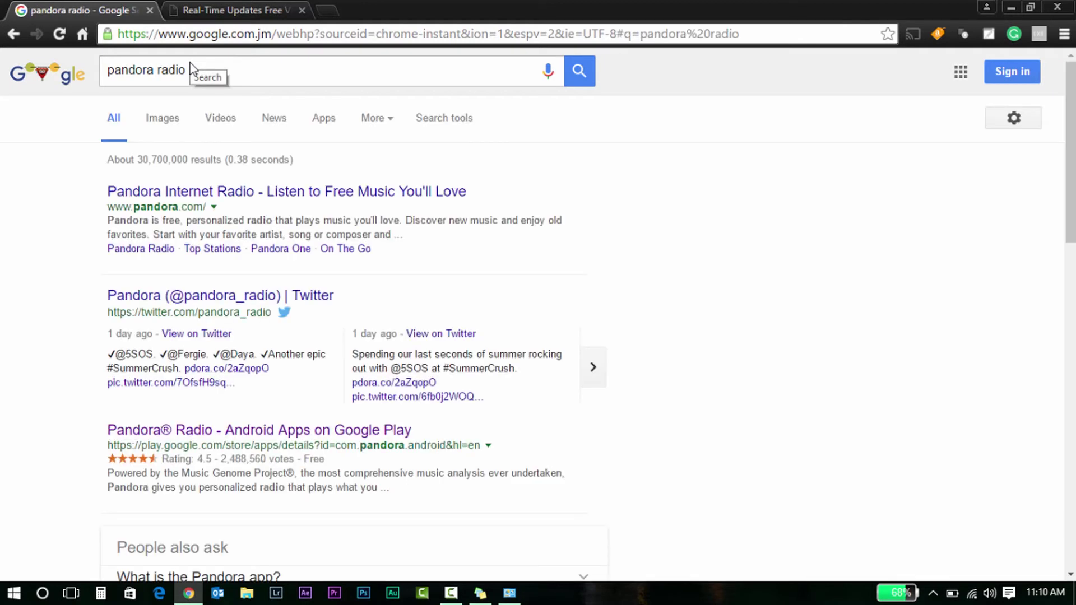
click(322, 119)
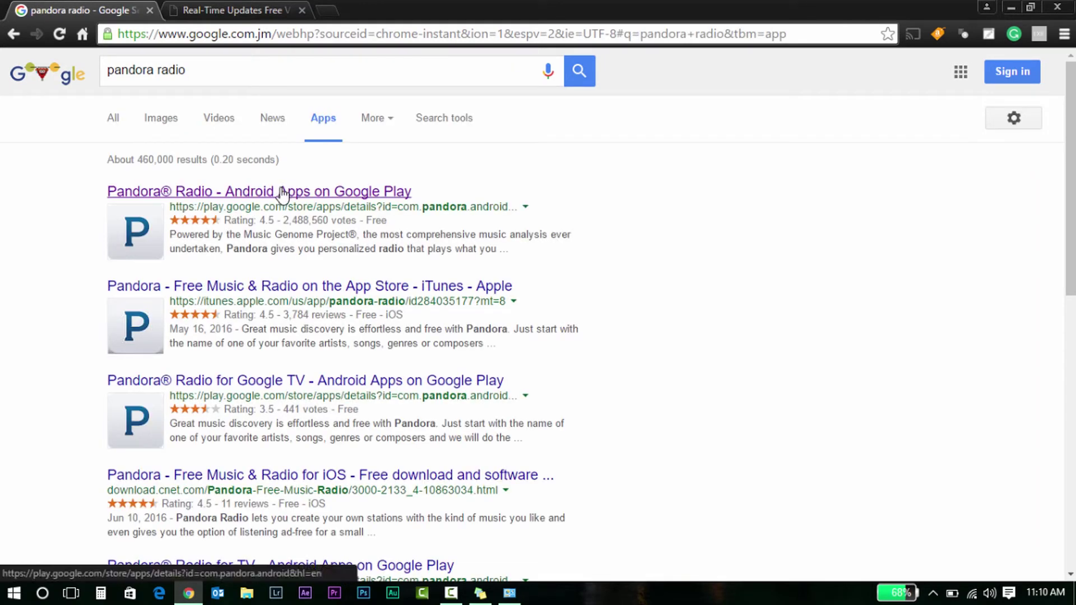
click(282, 193)
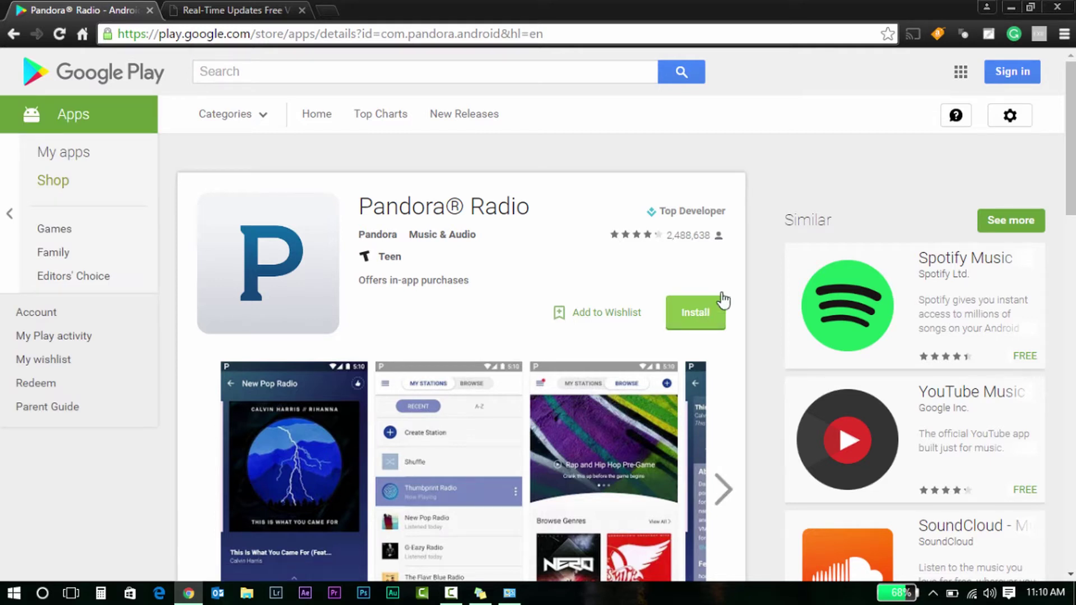
click(707, 316)
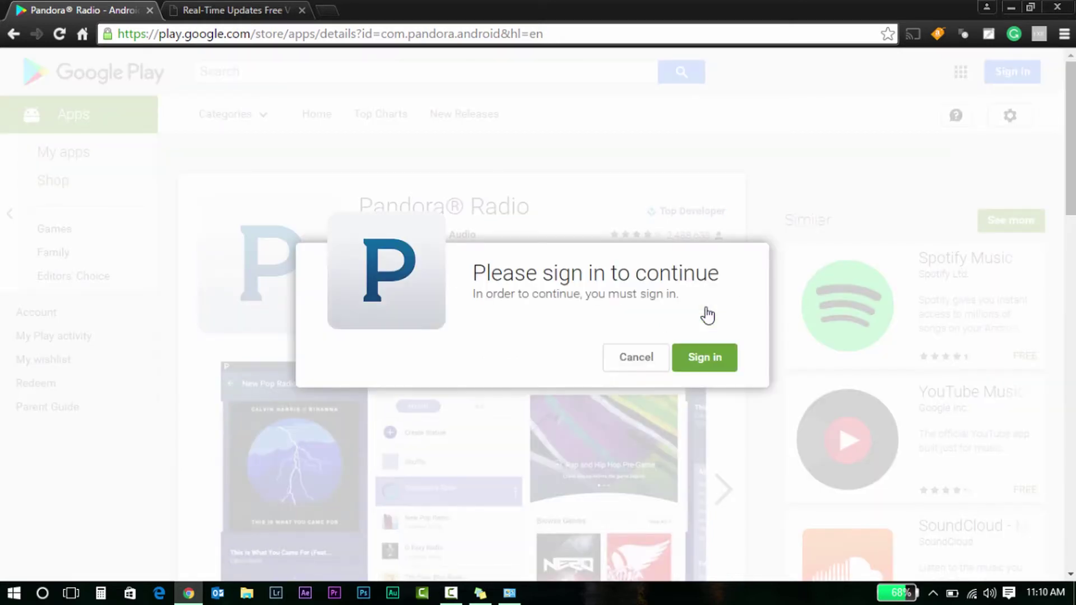
Sign in with the account email and password, then retry installing Pandora® Radio
click(700, 363)
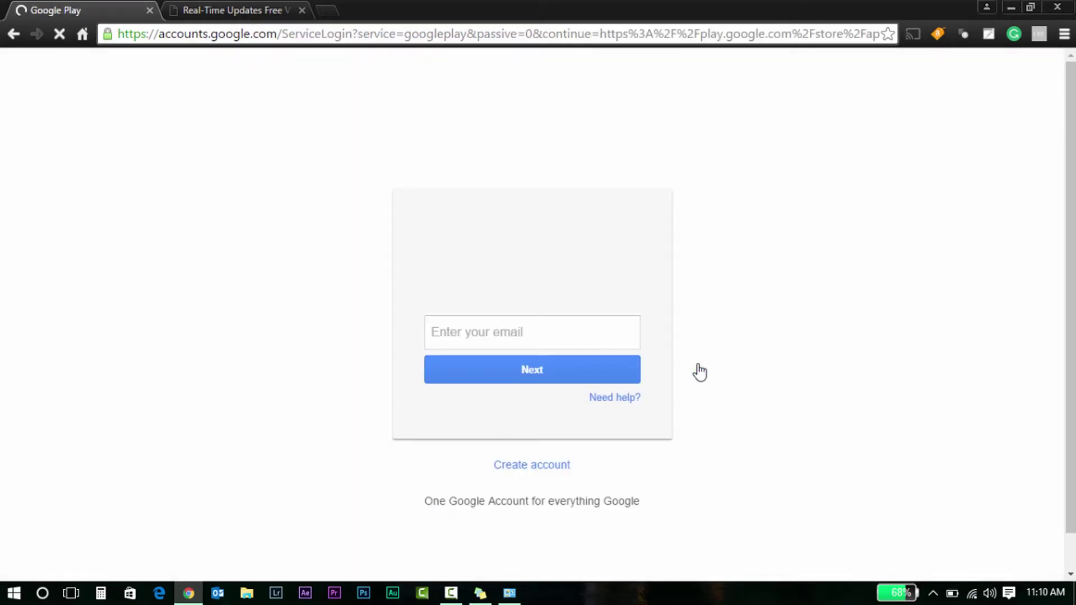
text(red)
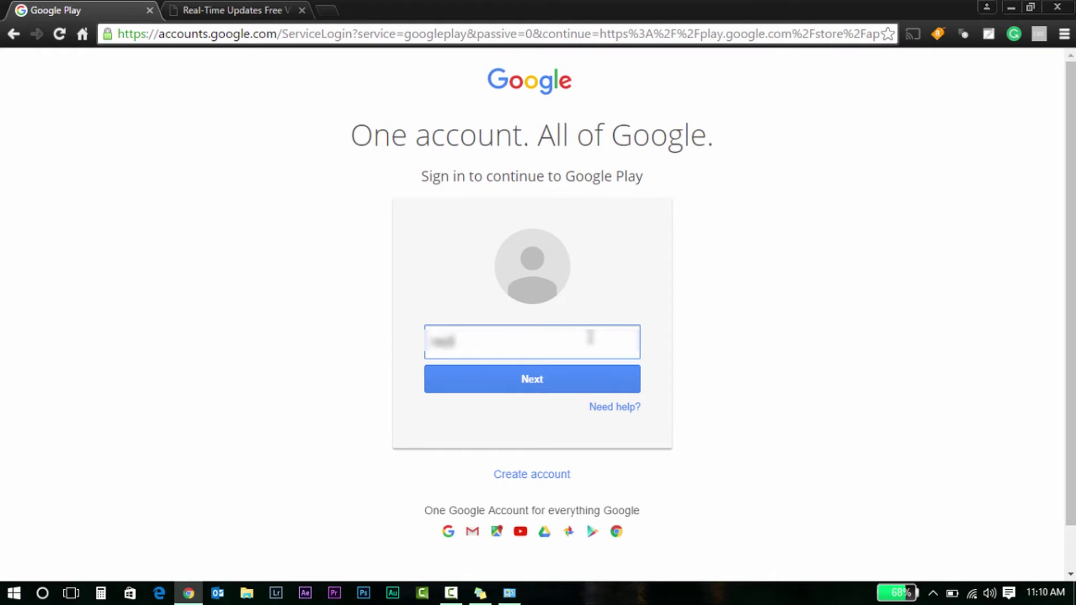
key(Return)
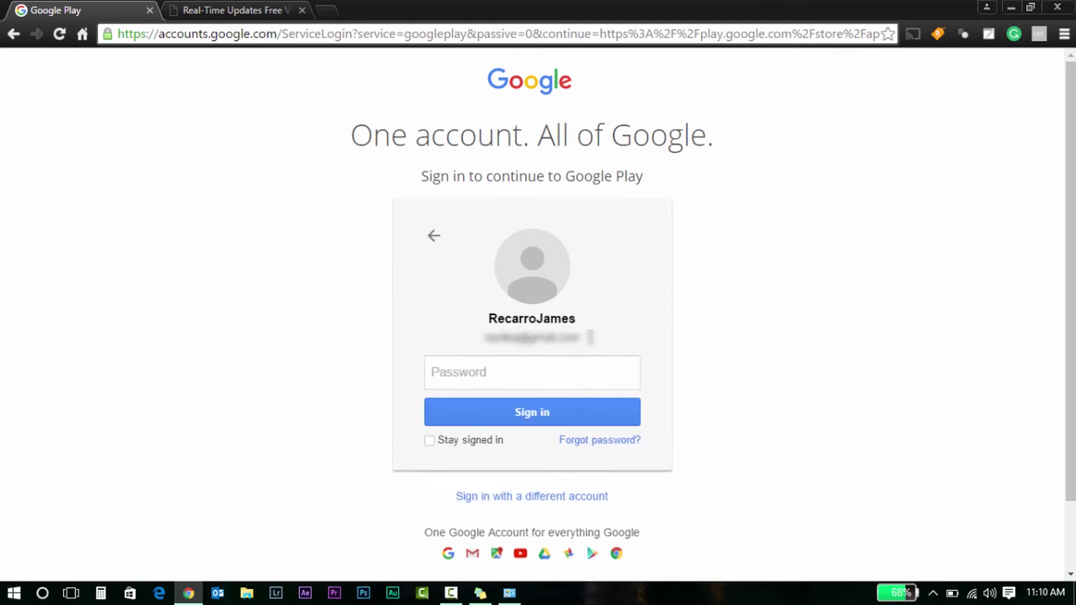
text(•••••••)
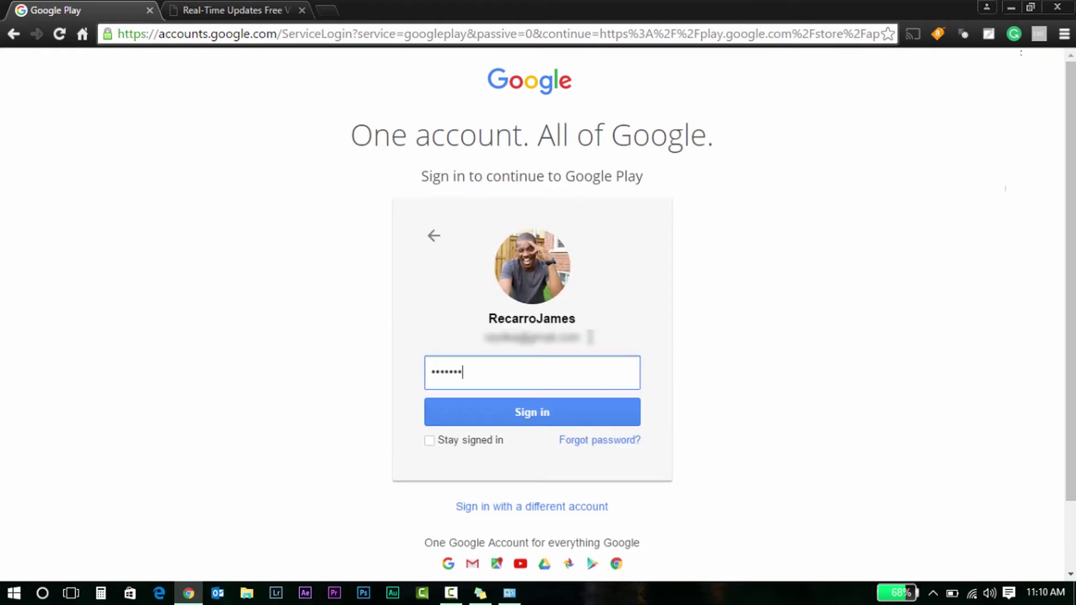
text(•••••)
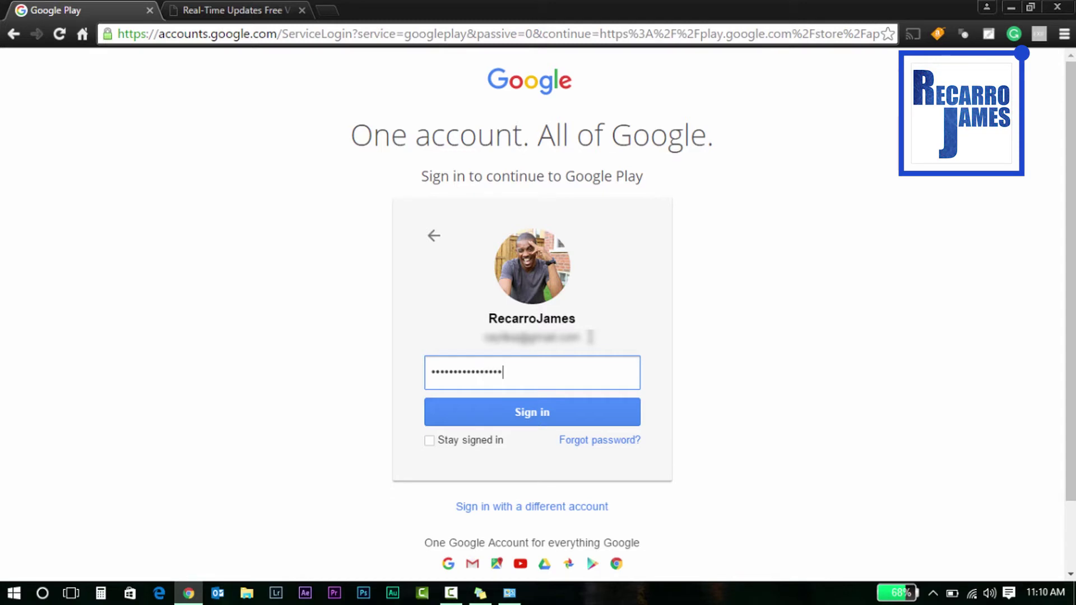
text(••••)
click(568, 401)
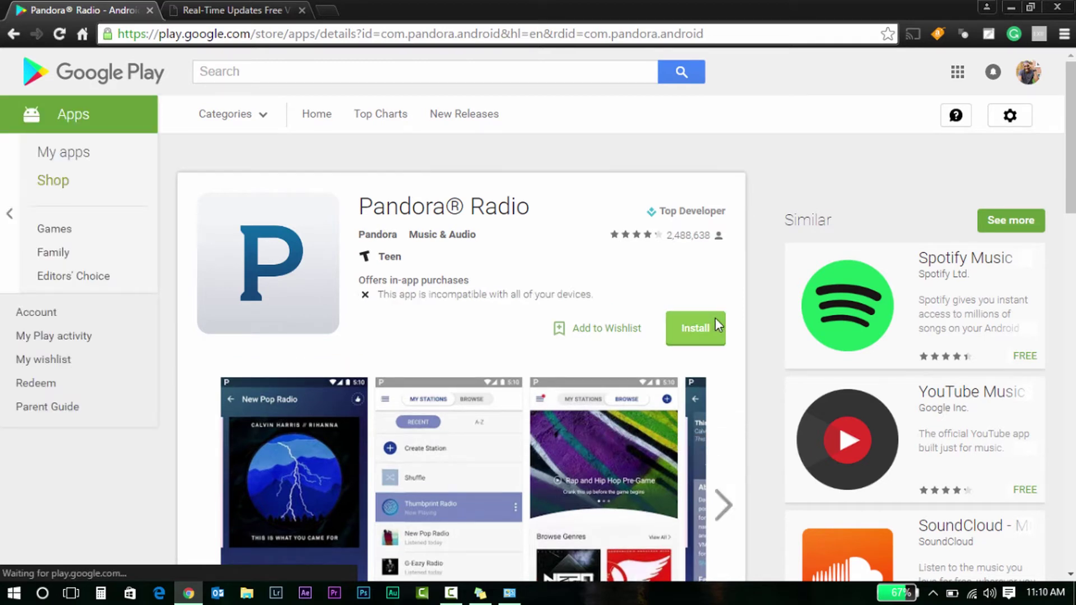
click(714, 317)
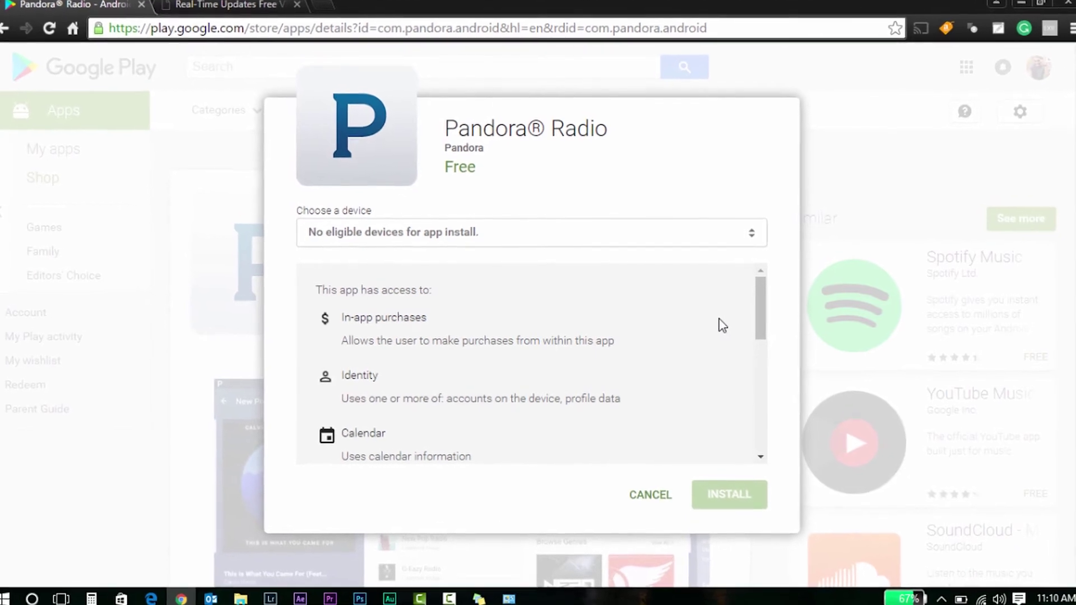
drag(769, 302, 771, 436)
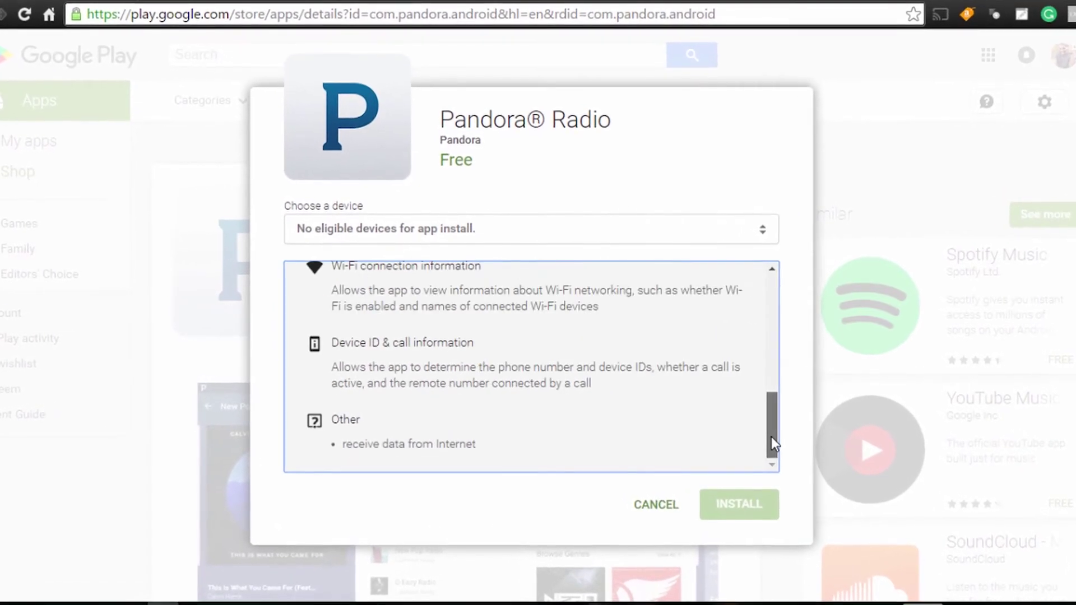
drag(783, 384, 812, 300)
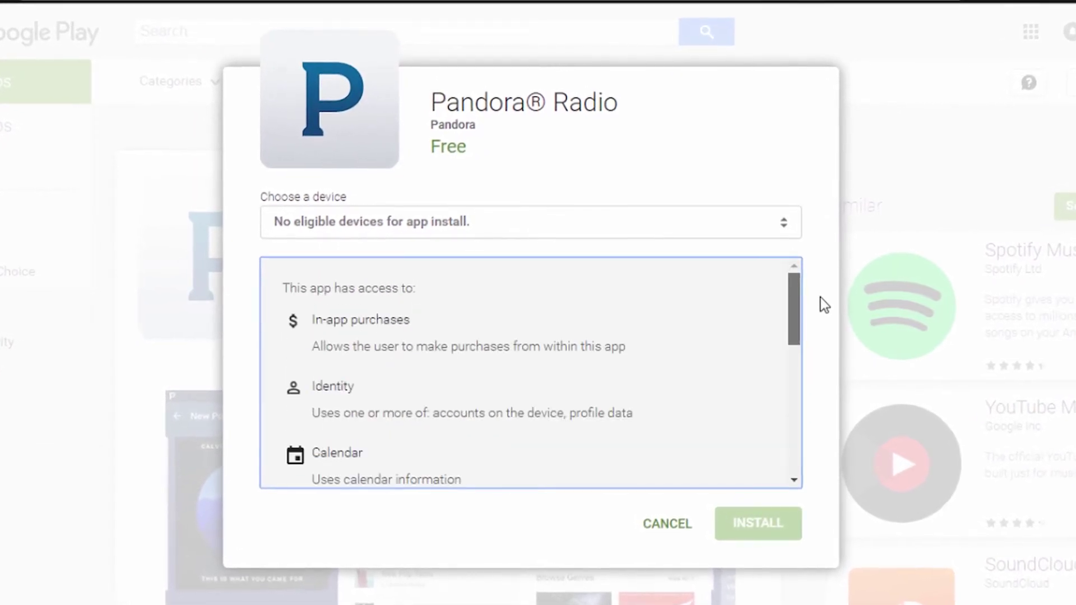
click(367, 223)
click(366, 222)
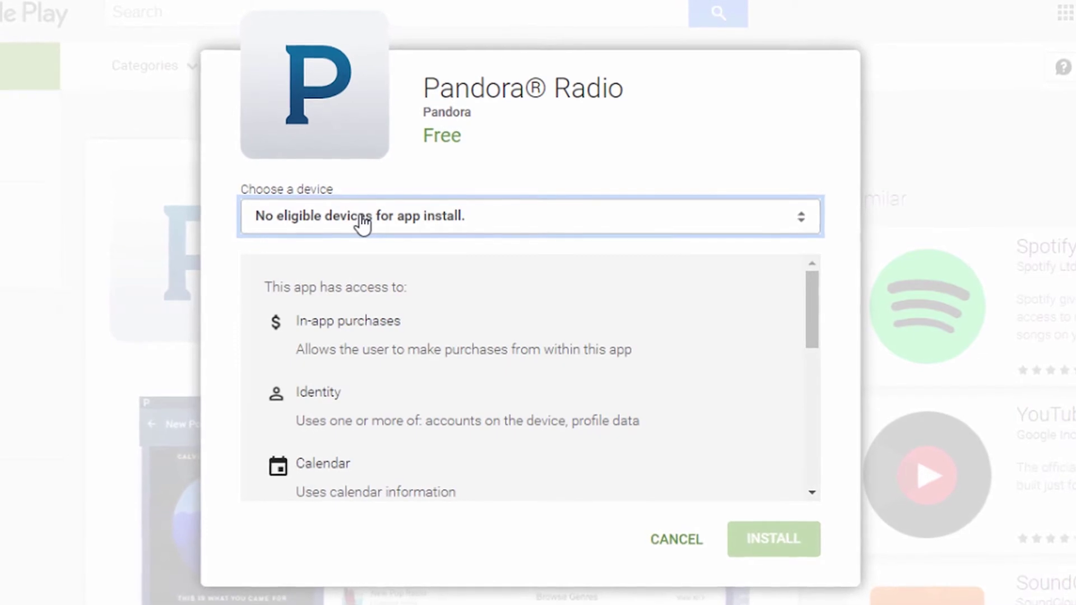
click(362, 223)
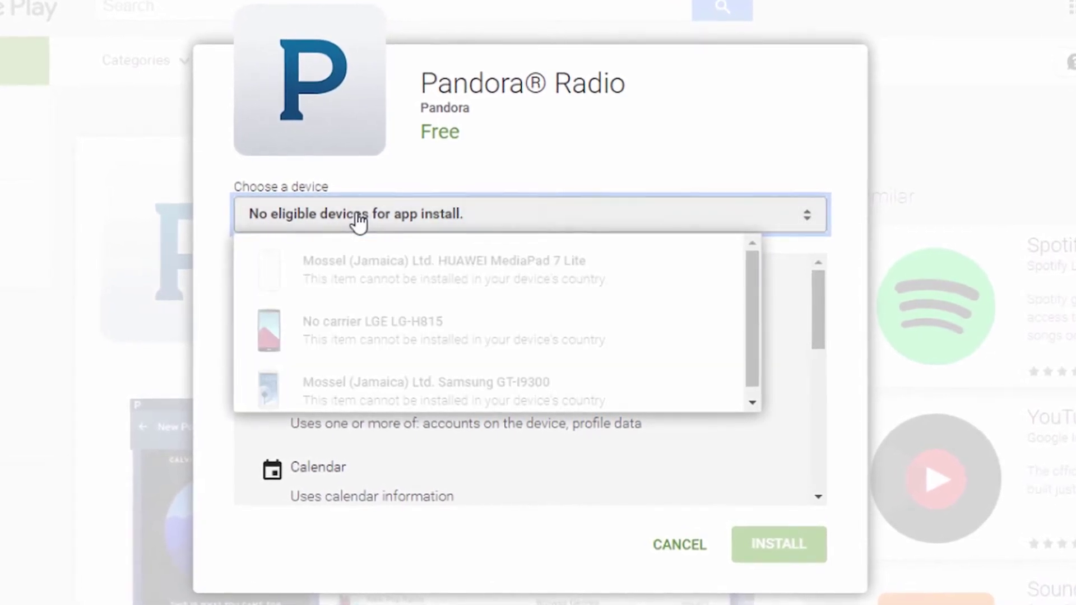
click(360, 222)
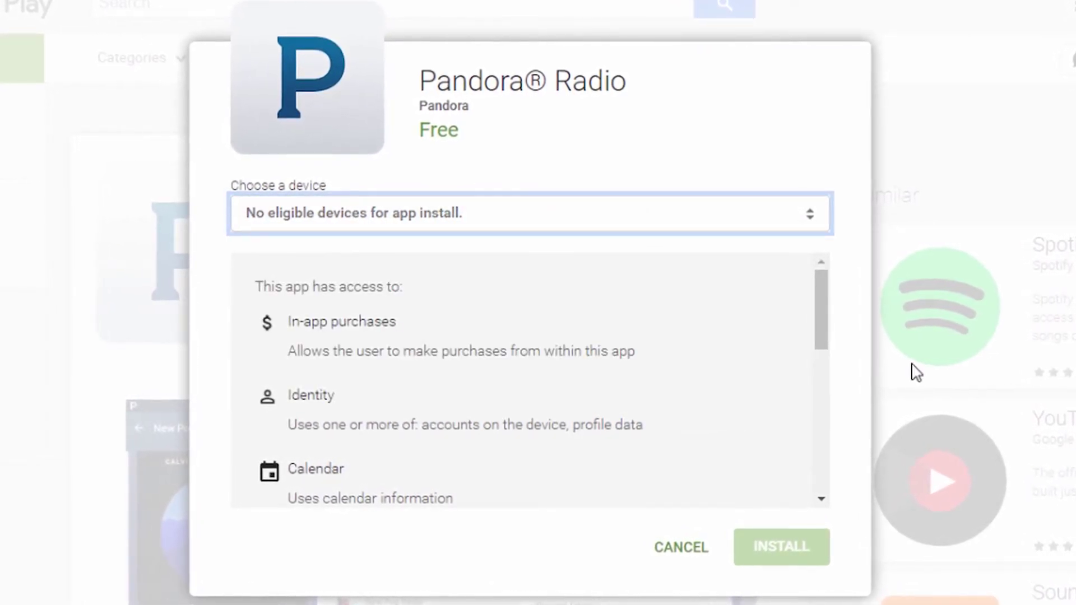
click(692, 548)
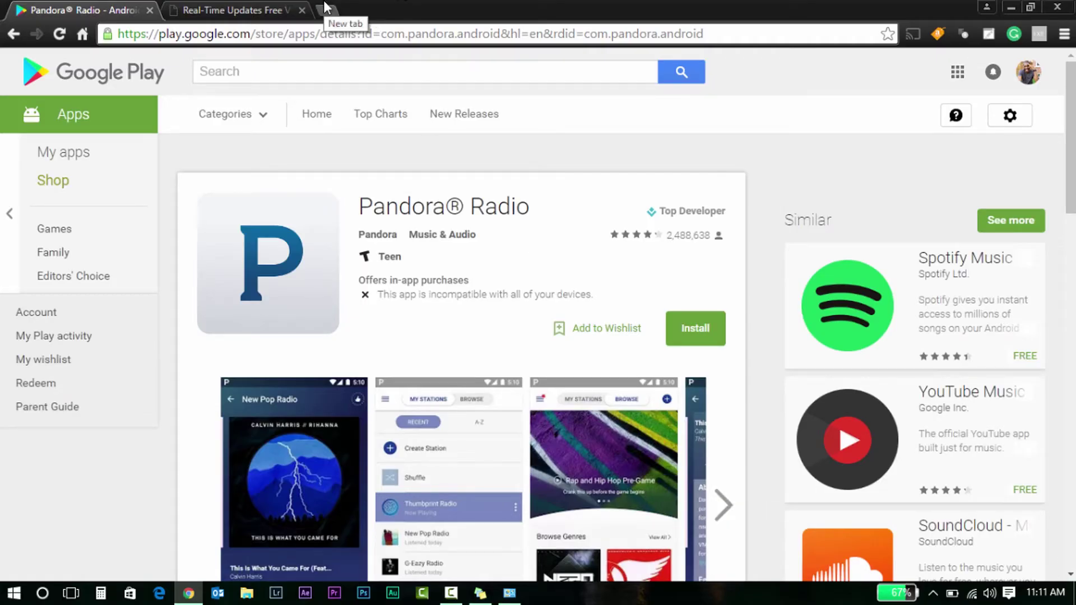
Sign out of Google, clear all Chrome browsing data, and close the Settings tab
click(1028, 72)
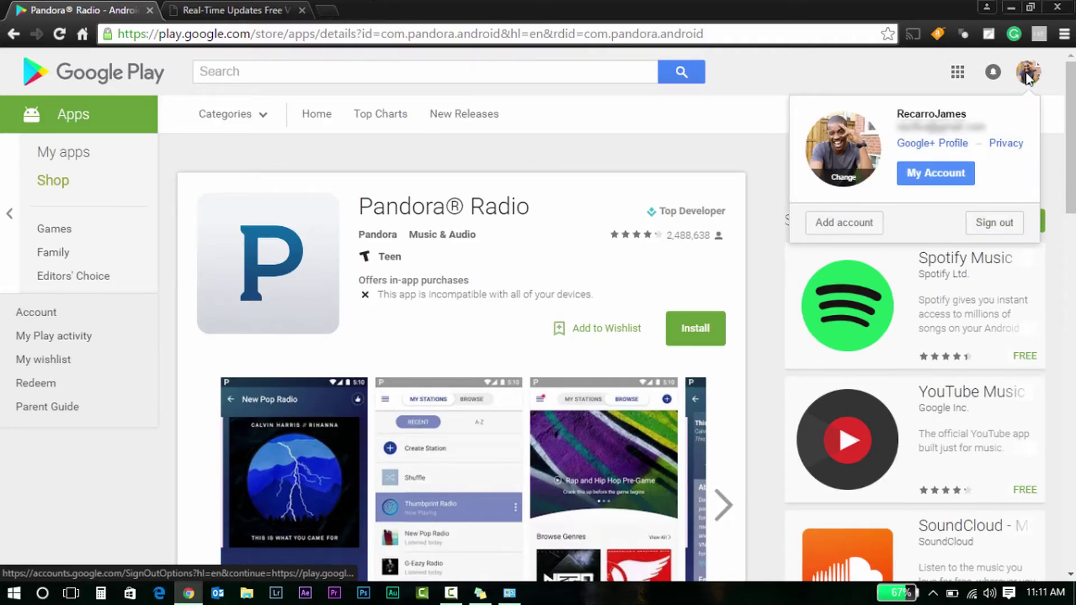
click(1007, 222)
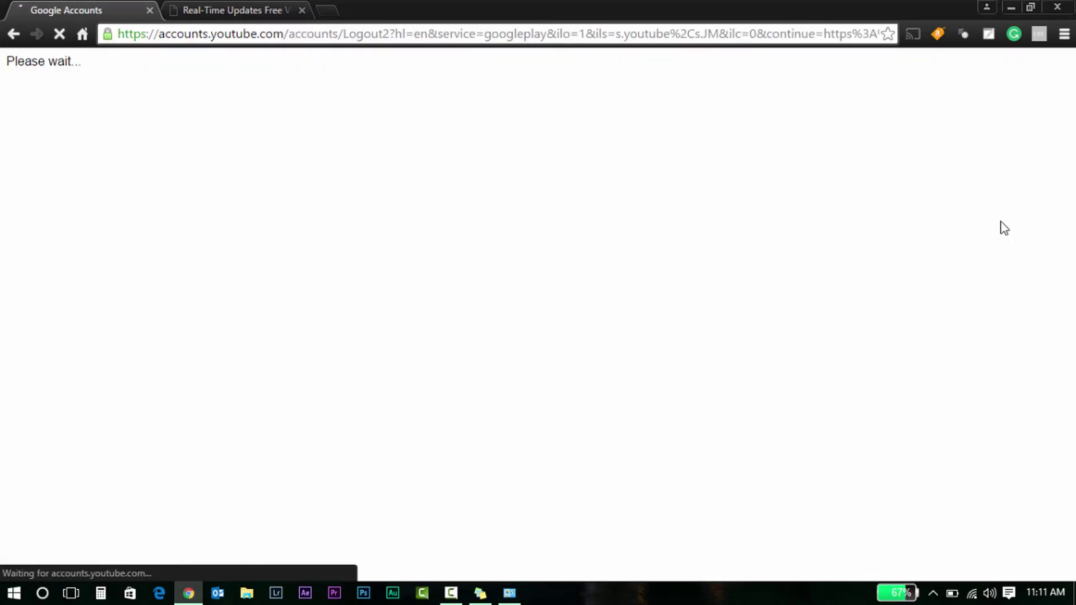
click(1065, 34)
mouse_move(921, 269)
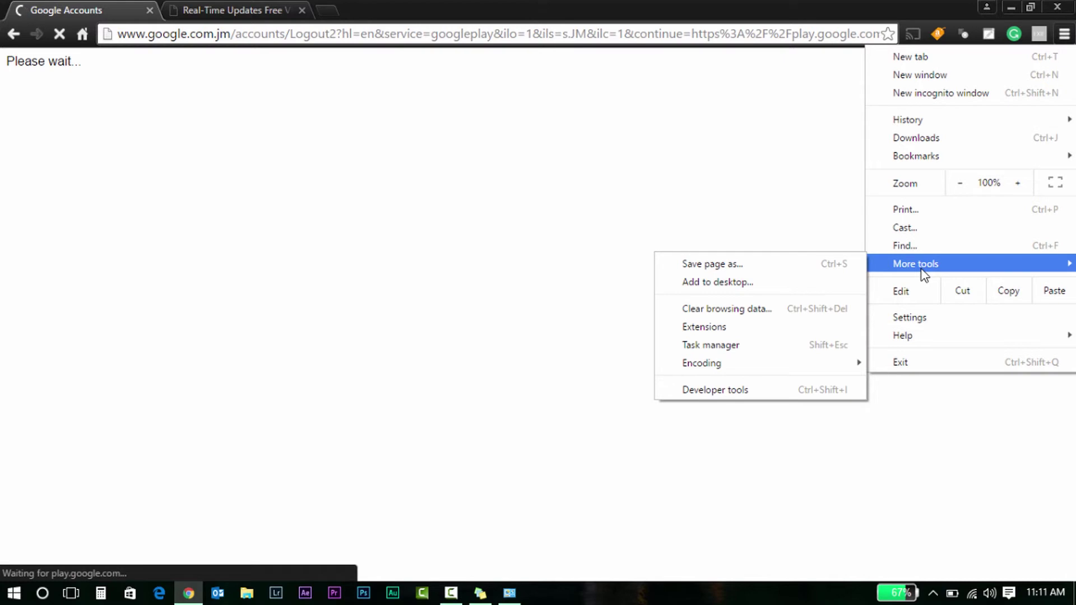
click(755, 310)
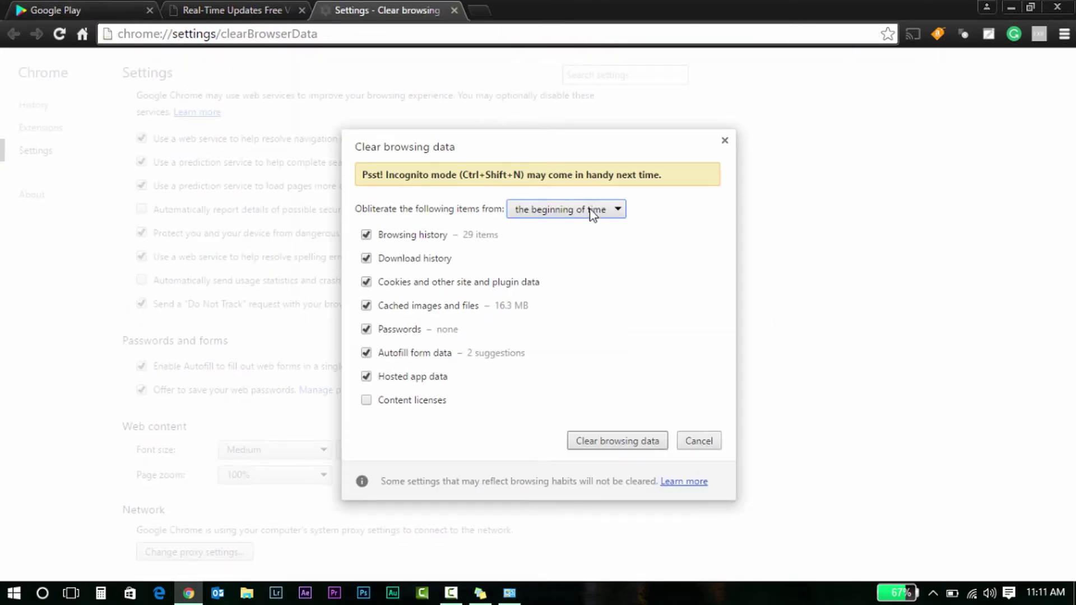
click(639, 440)
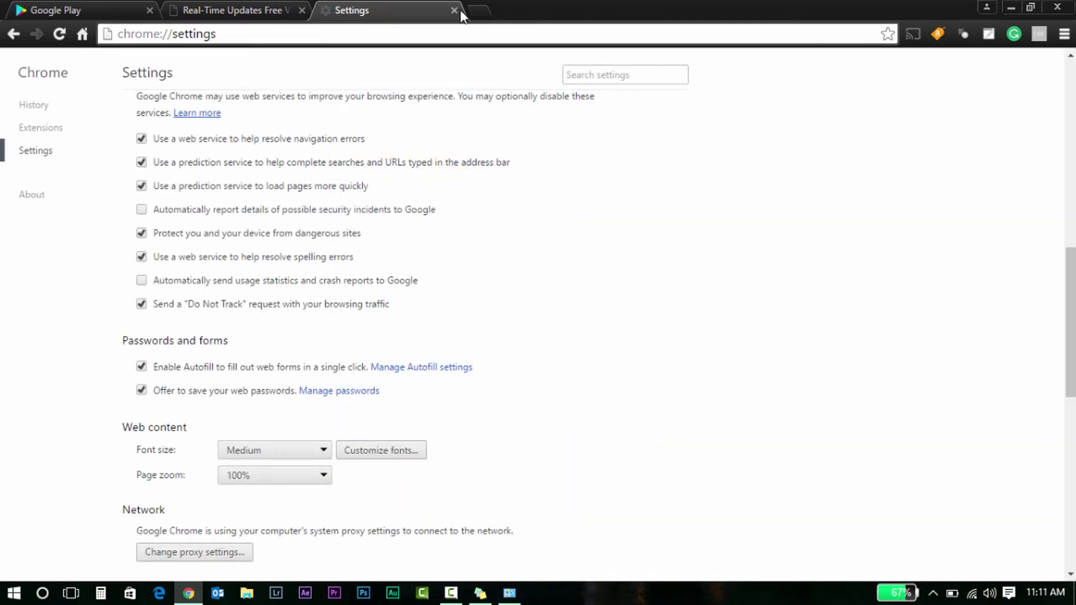
click(454, 10)
Show the Miami server table, try connecting the USA VPN in VPN settings, then return to the table
click(239, 5)
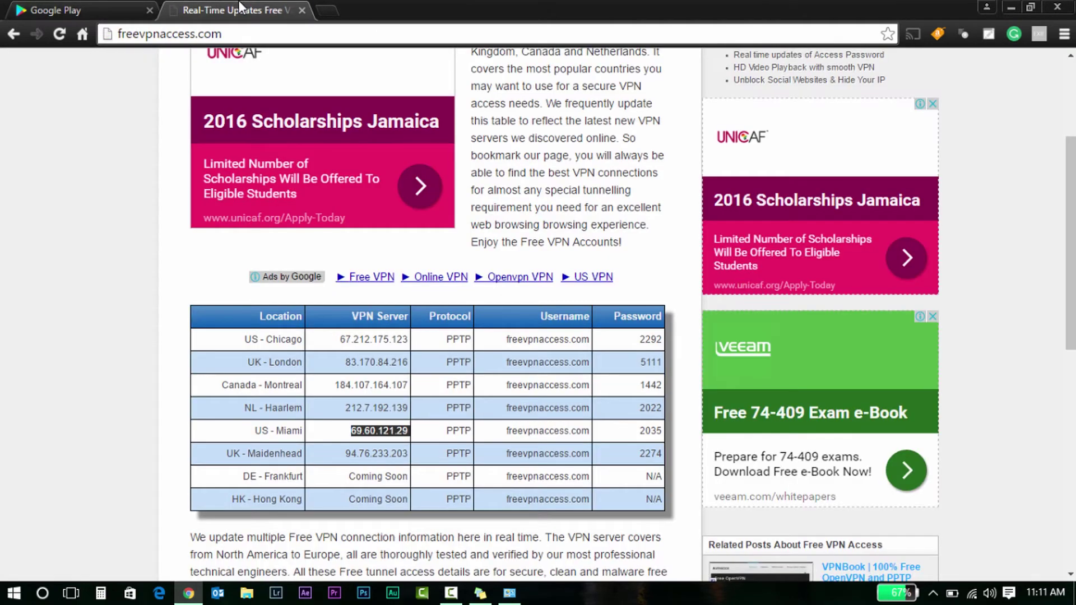
click(130, 428)
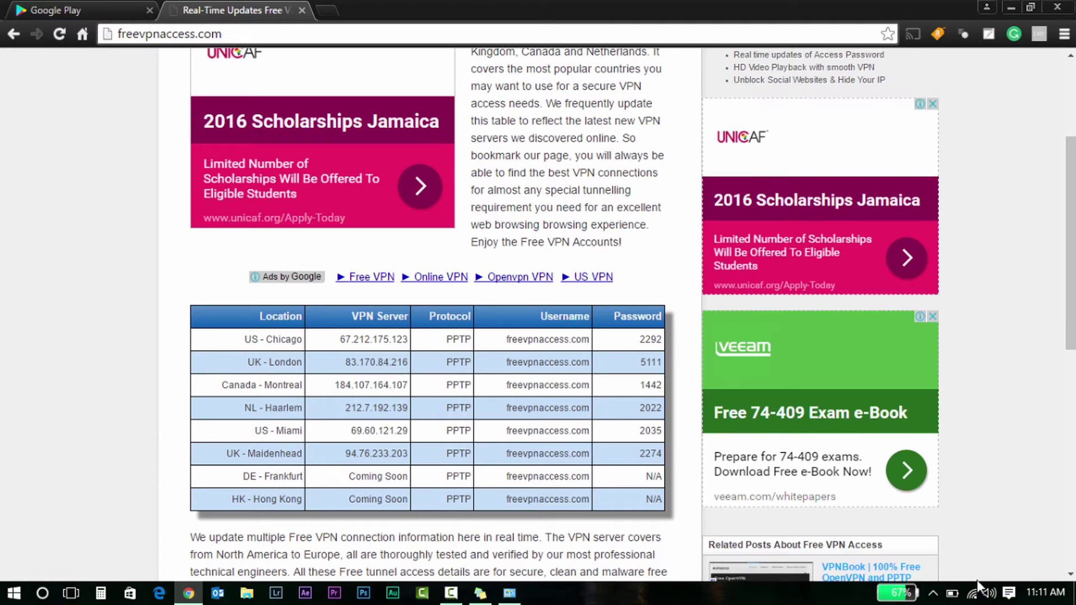
click(973, 594)
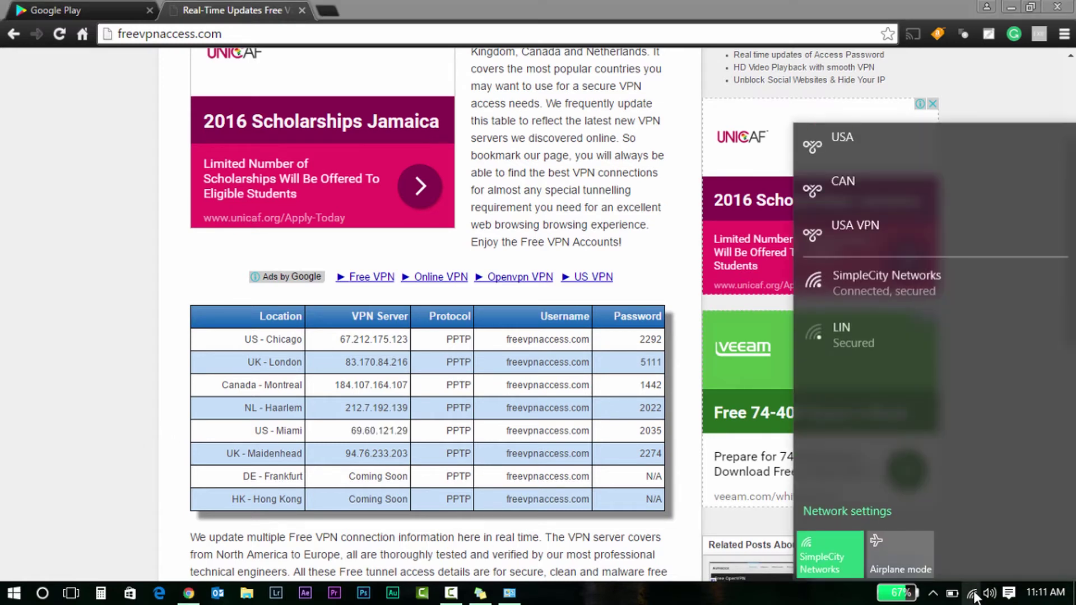
click(855, 227)
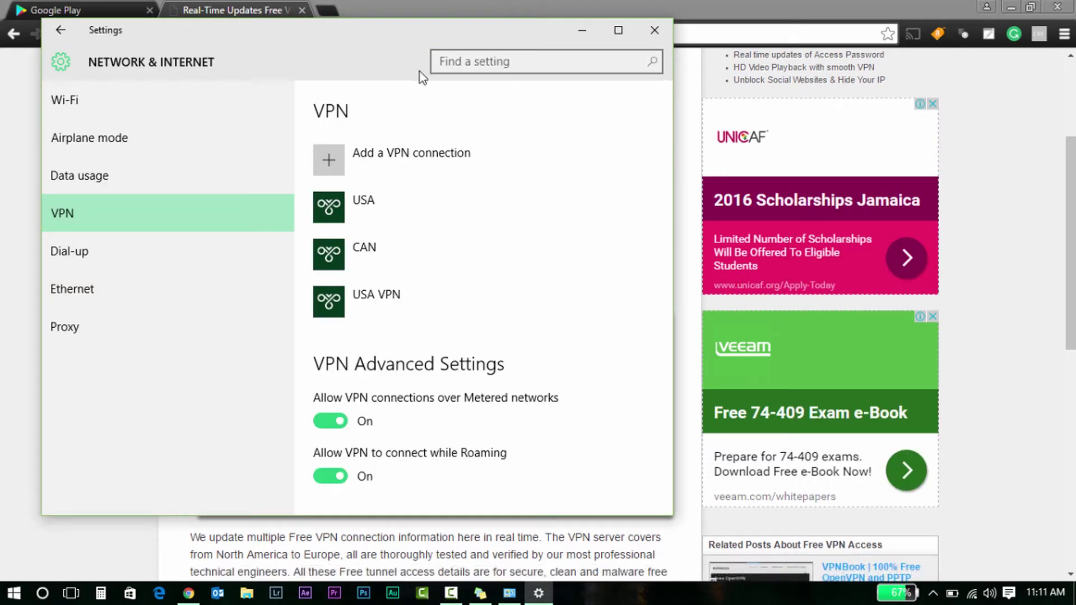
click(338, 308)
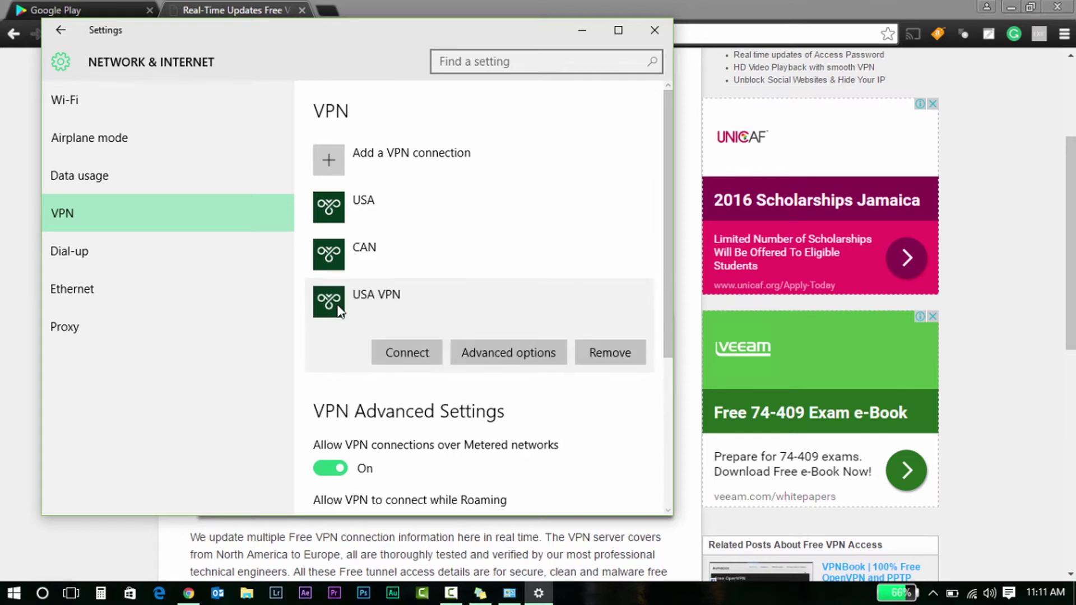
click(391, 361)
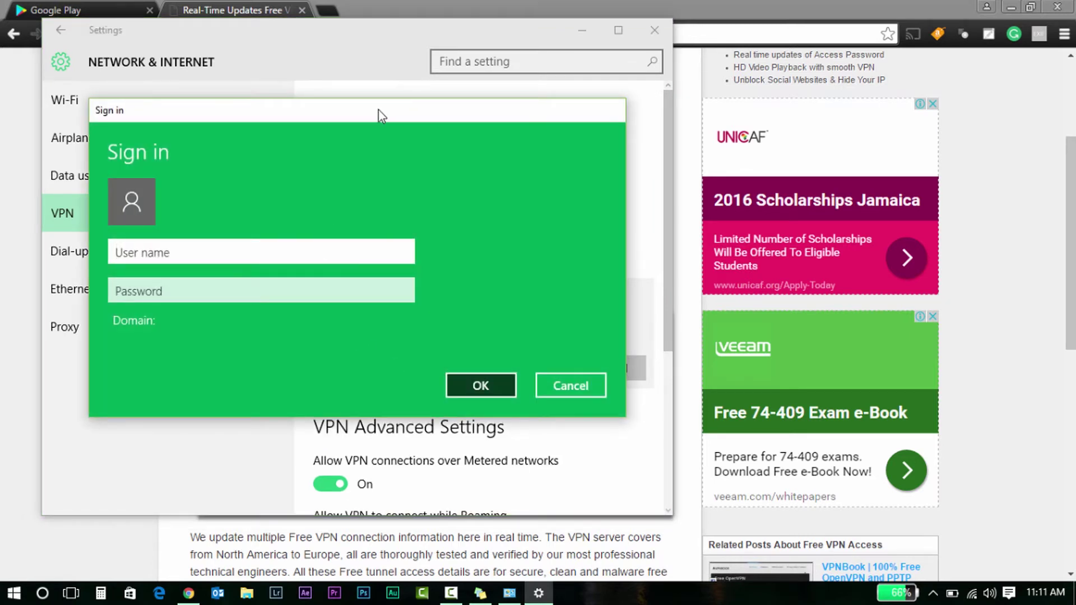
click(116, 563)
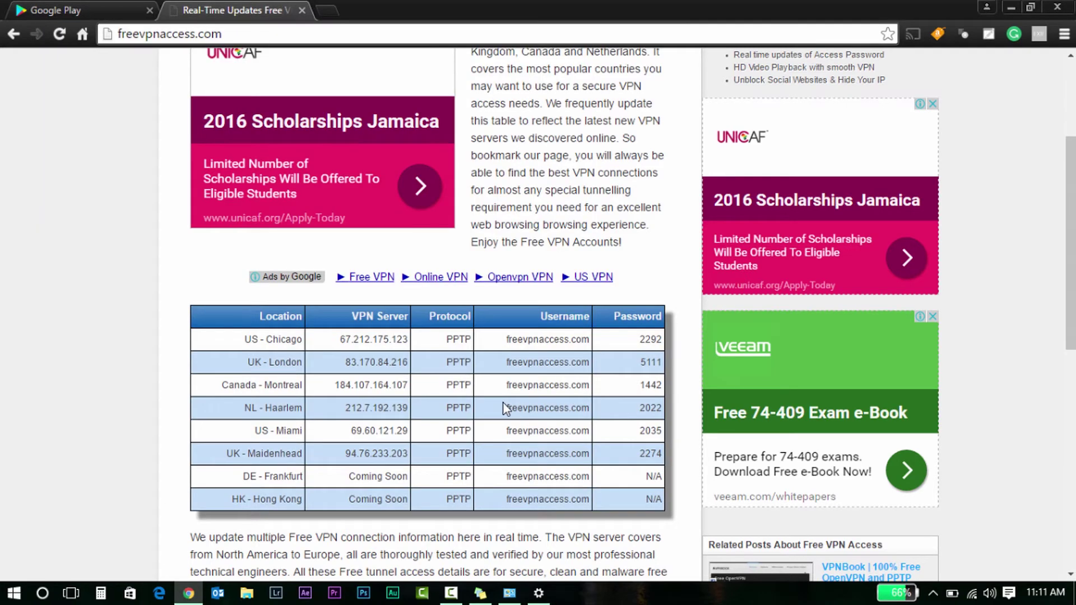
Copy the freevpnaccess.com username from the server table
drag(508, 407, 591, 410)
right_click(569, 404)
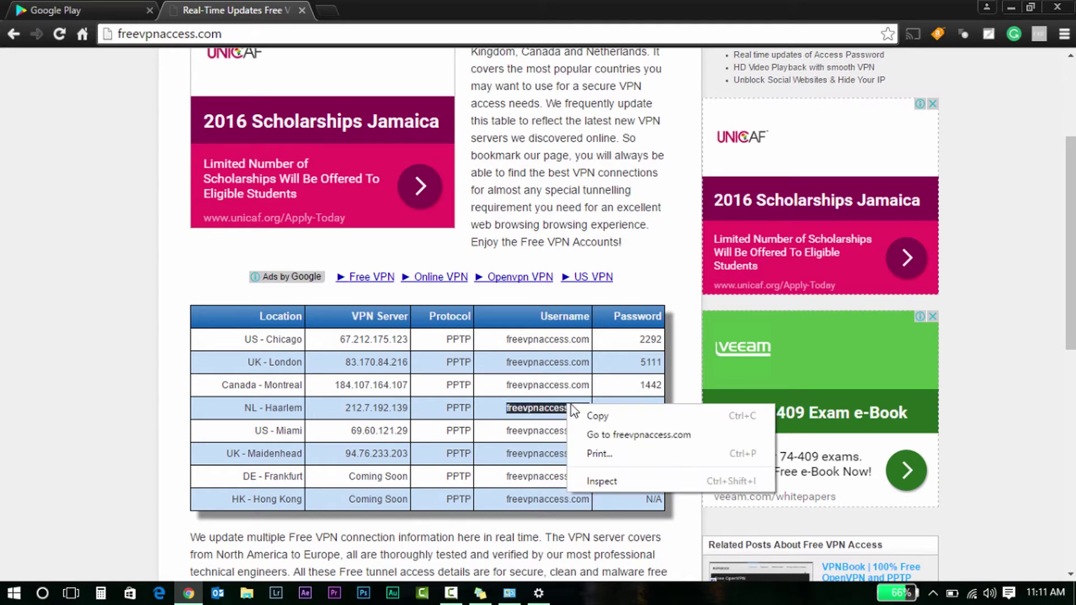
click(599, 417)
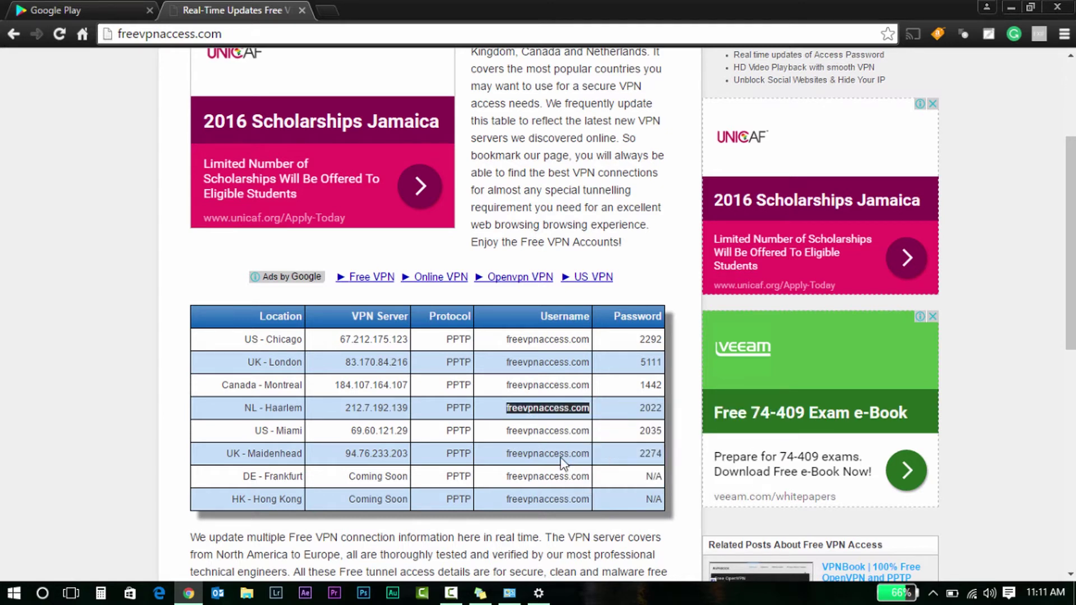
click(528, 450)
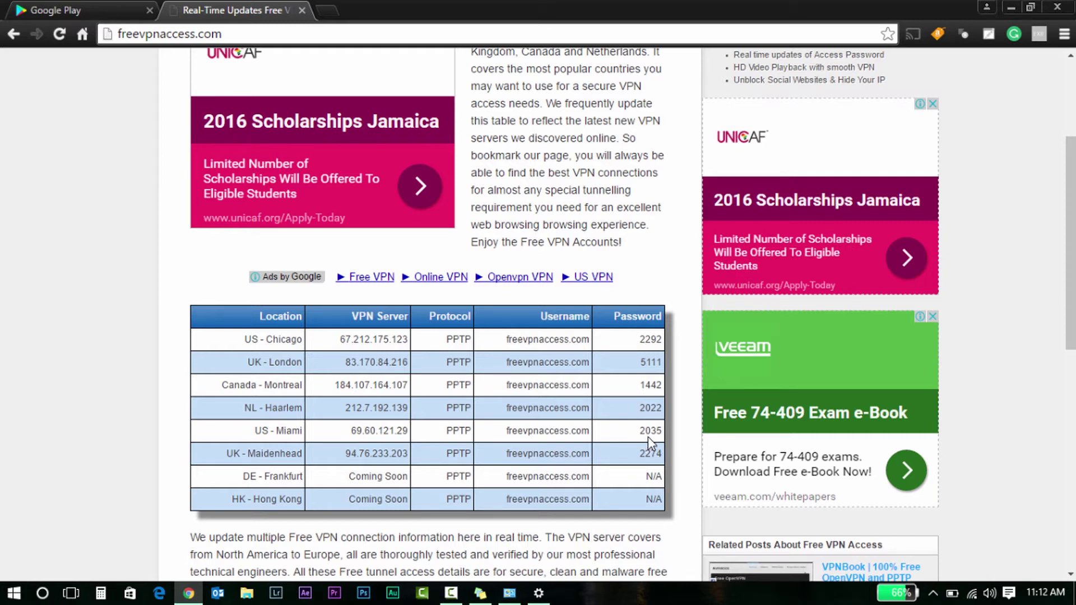
Paste the username into the USA VPN sign-in, enter the password, and submit
click(524, 594)
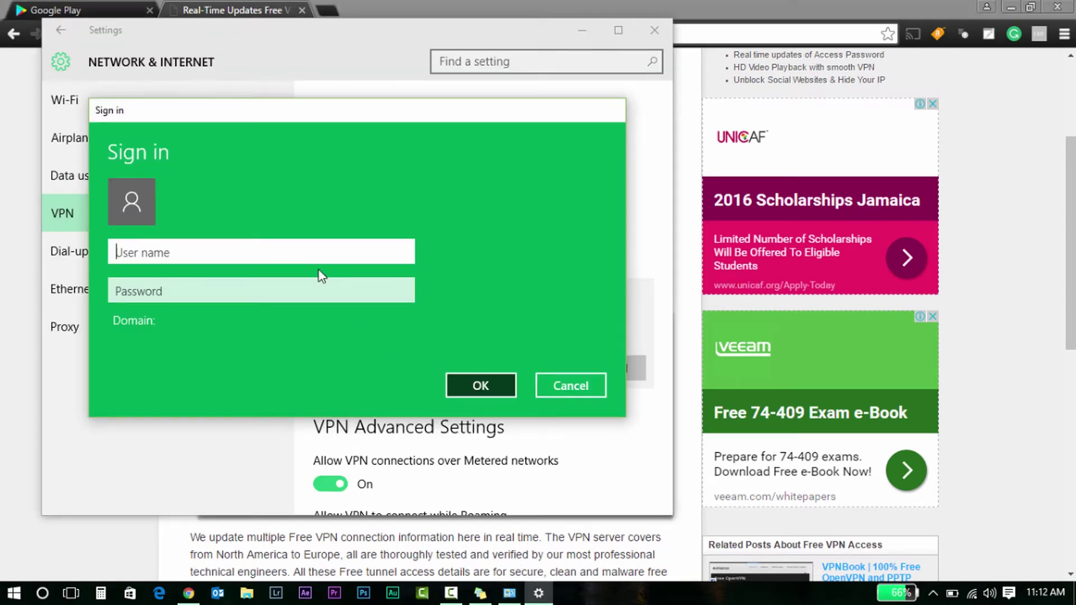
click(279, 247)
right_click(279, 247)
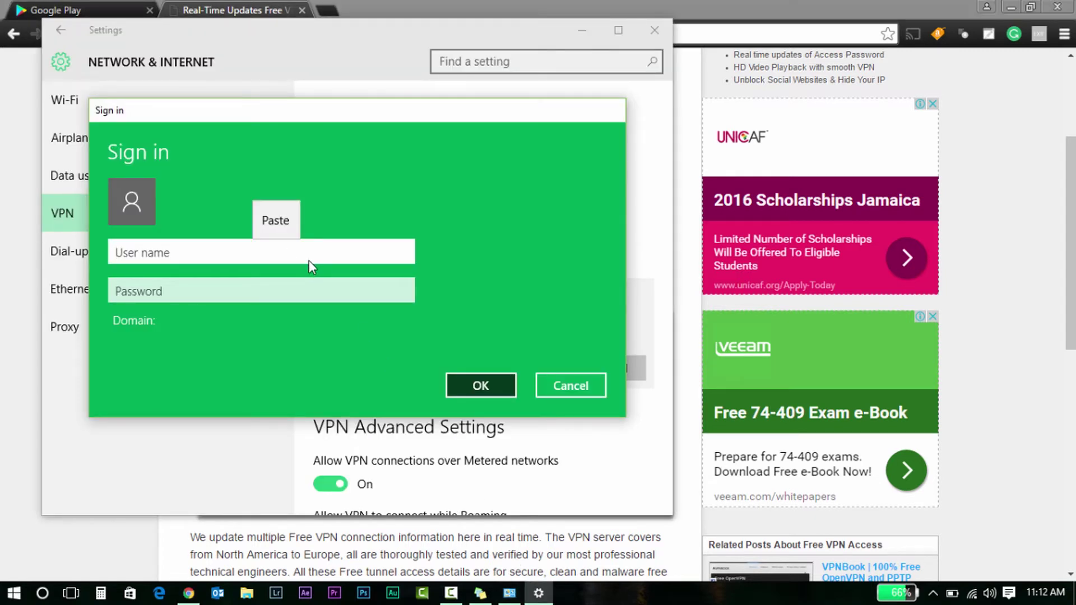
click(274, 220)
click(215, 290)
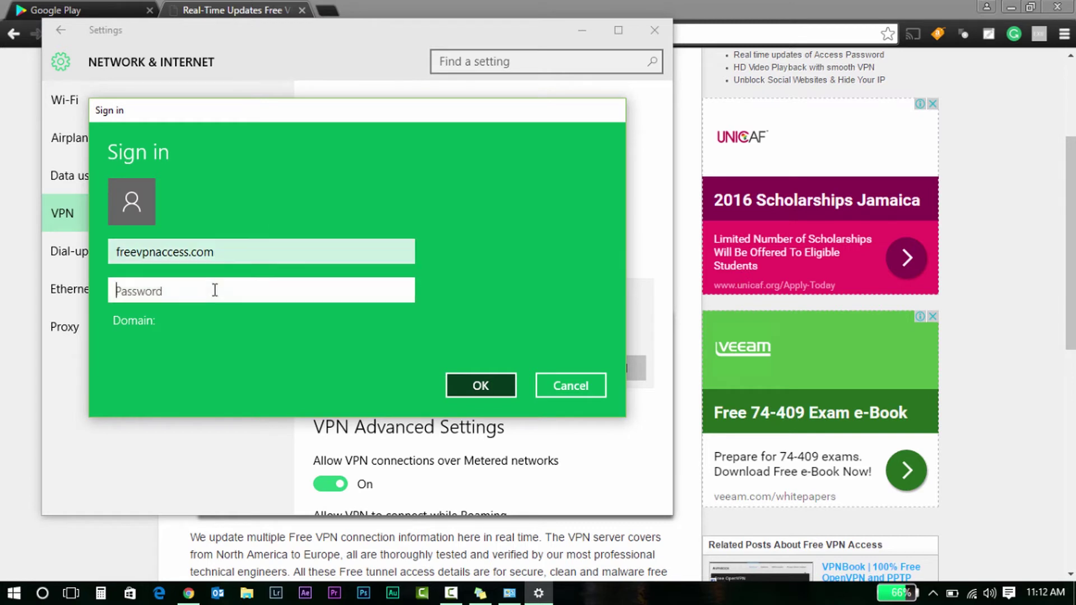
text(***)
click(492, 378)
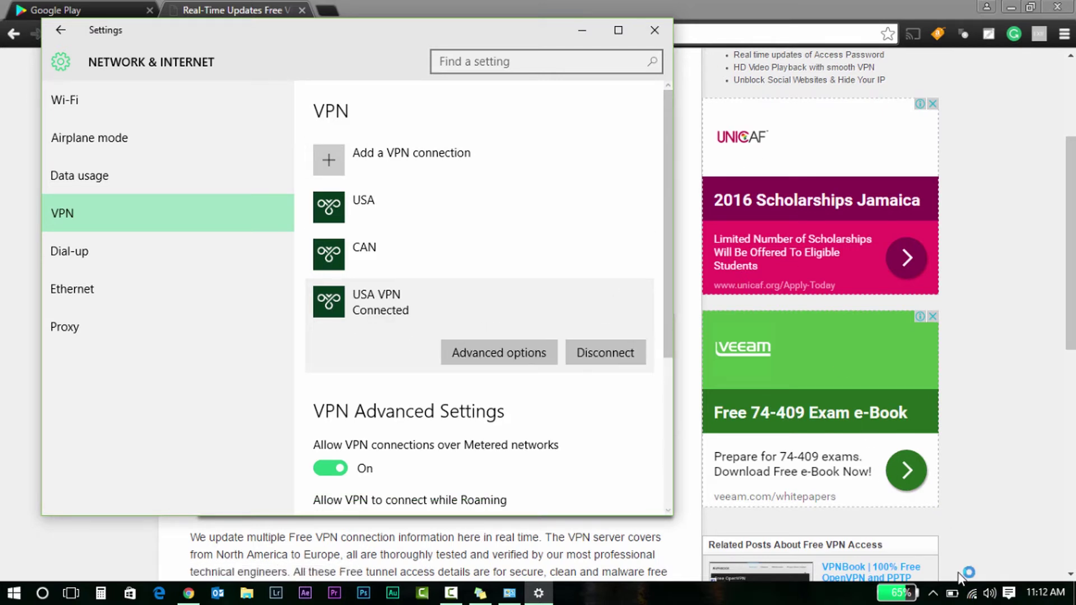
Confirm USA VPN has internet access, then close VPN settings and Network and Sharing Center
mouse_move(976, 599)
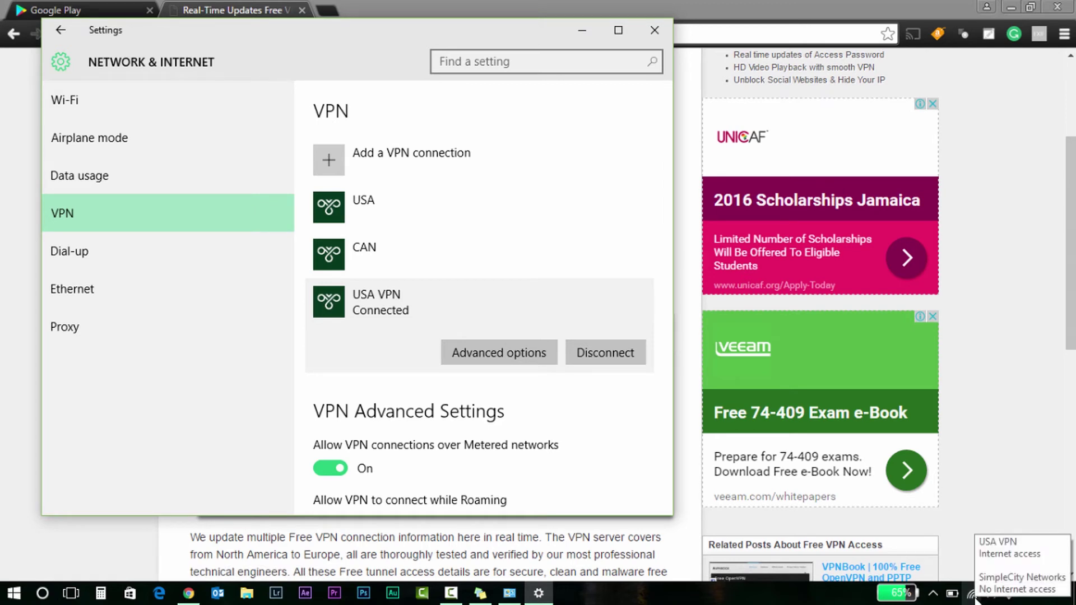
click(974, 597)
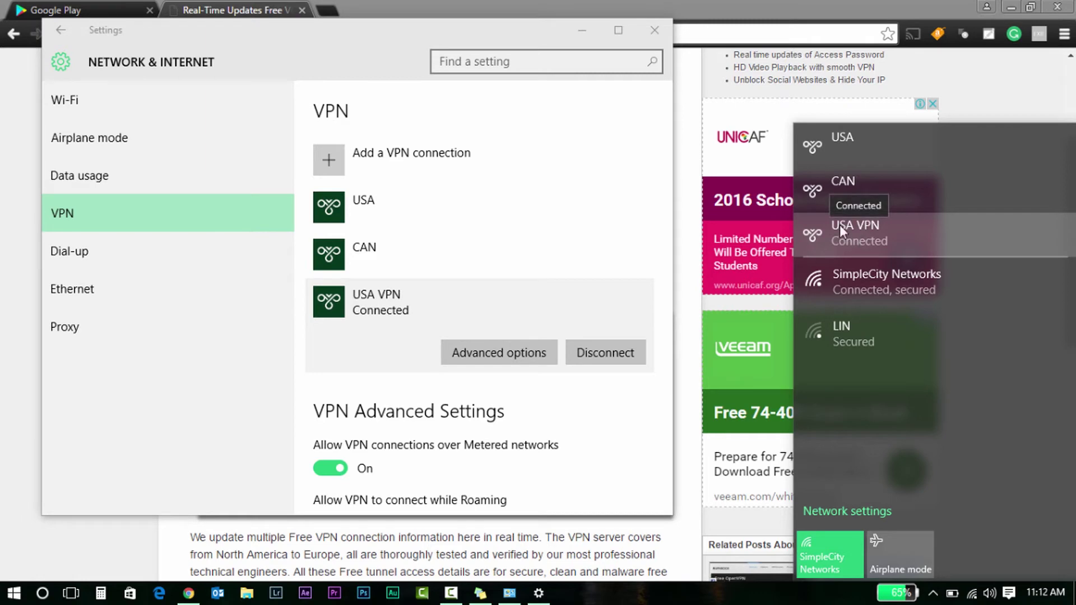
click(655, 29)
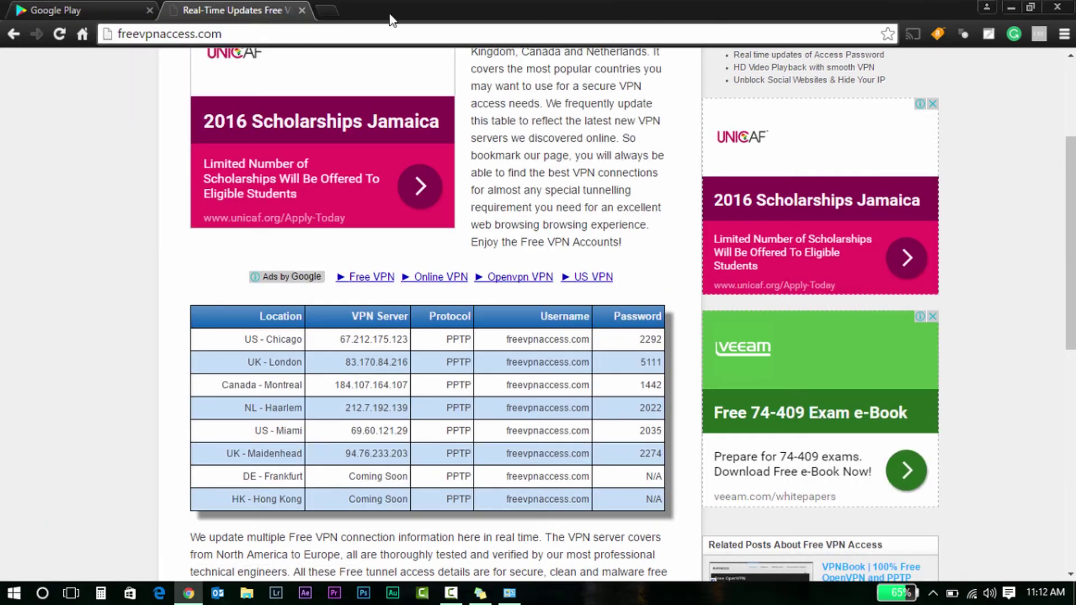
click(510, 594)
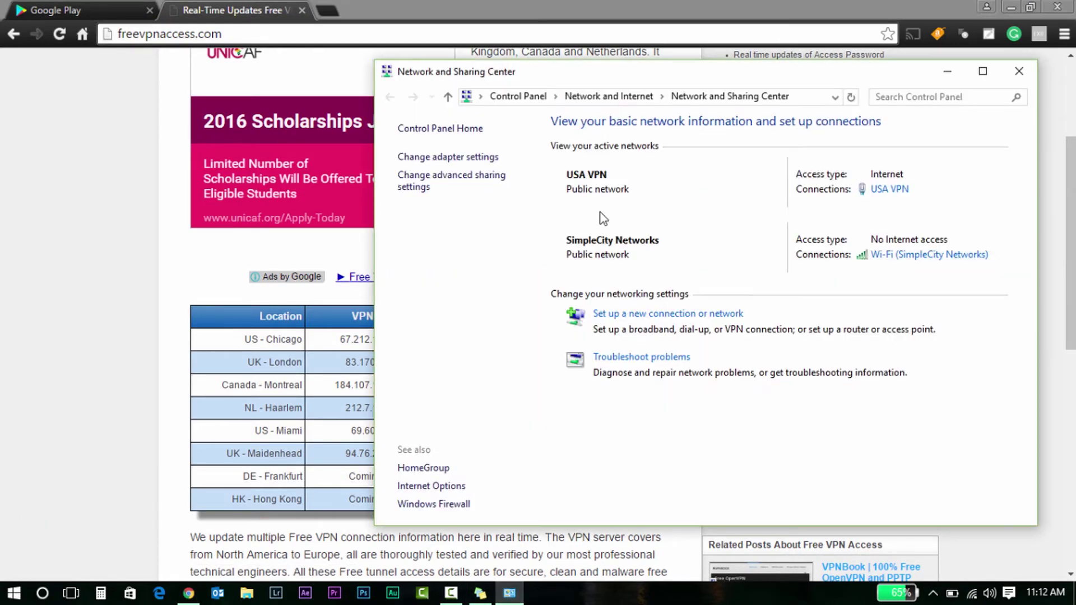
click(1019, 74)
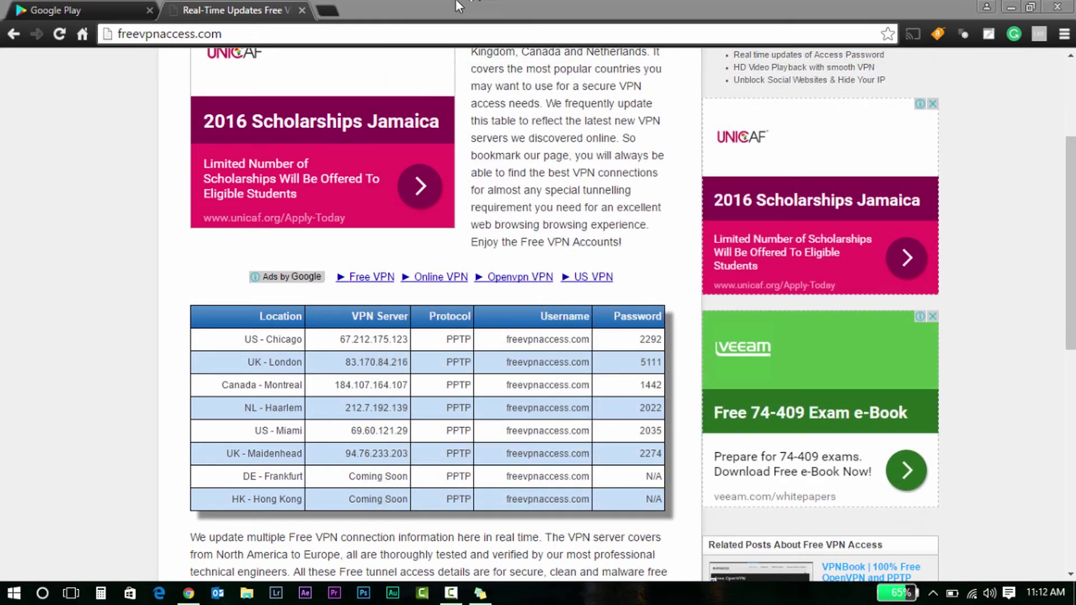
Search Google for 'pandora radio' in a new tab
click(331, 9)
text(pan)
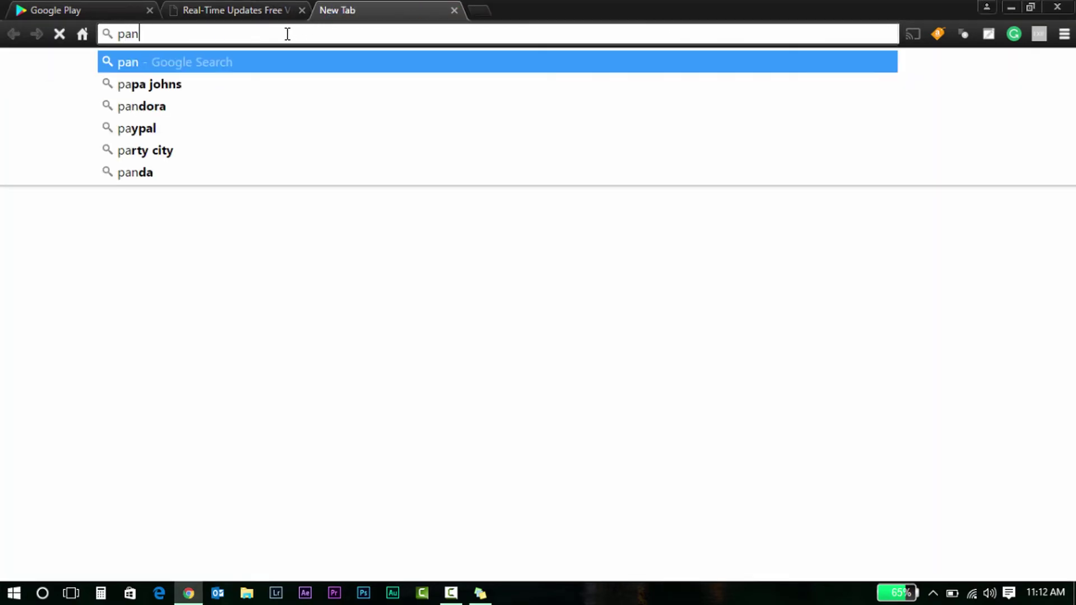
text(dora)
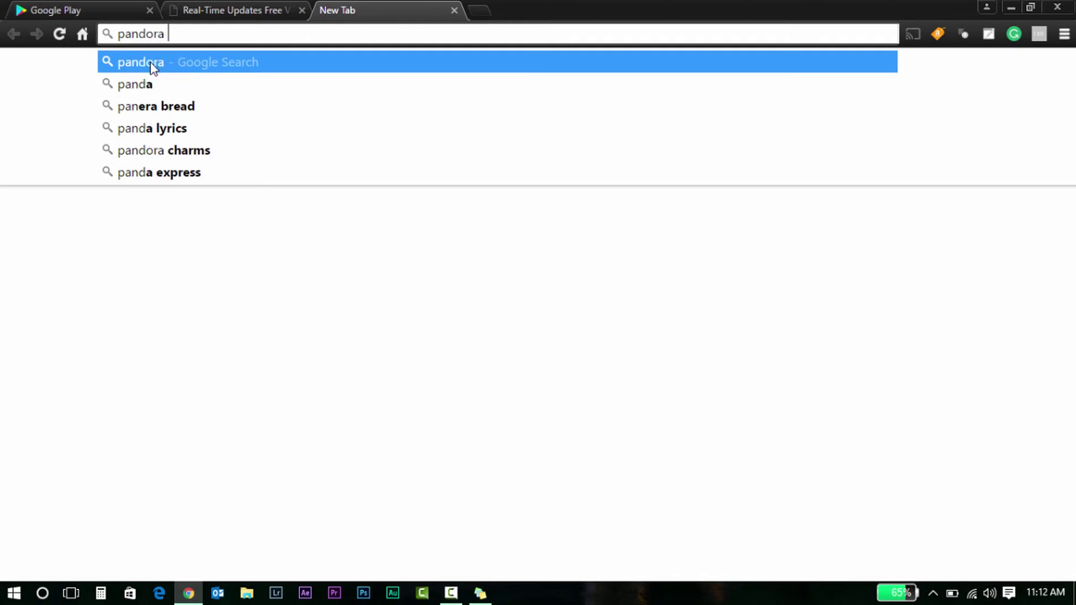
text( ra)
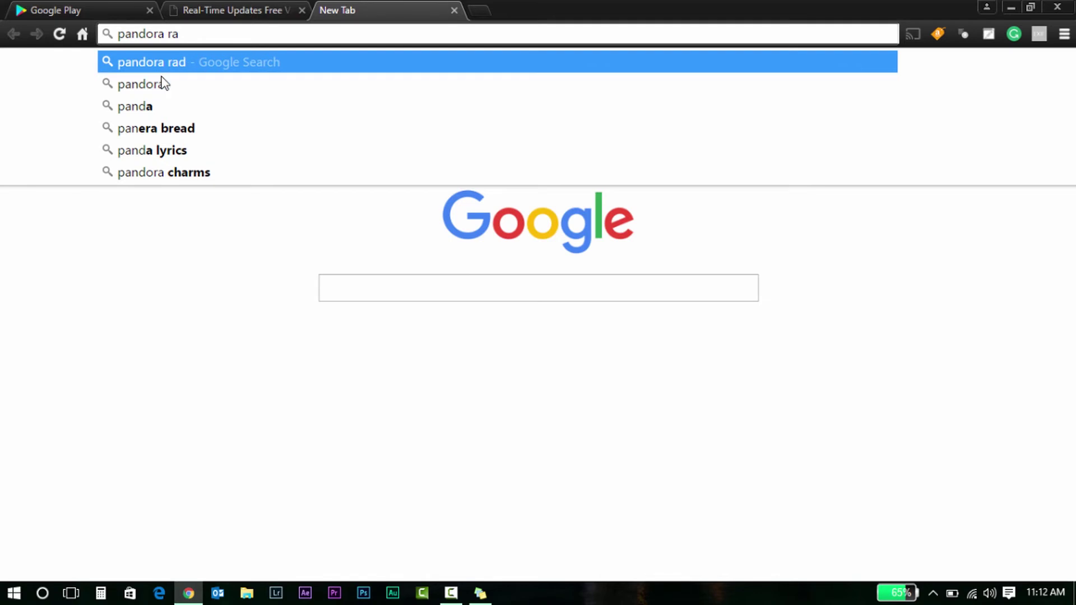
text(dio)
key(Return)
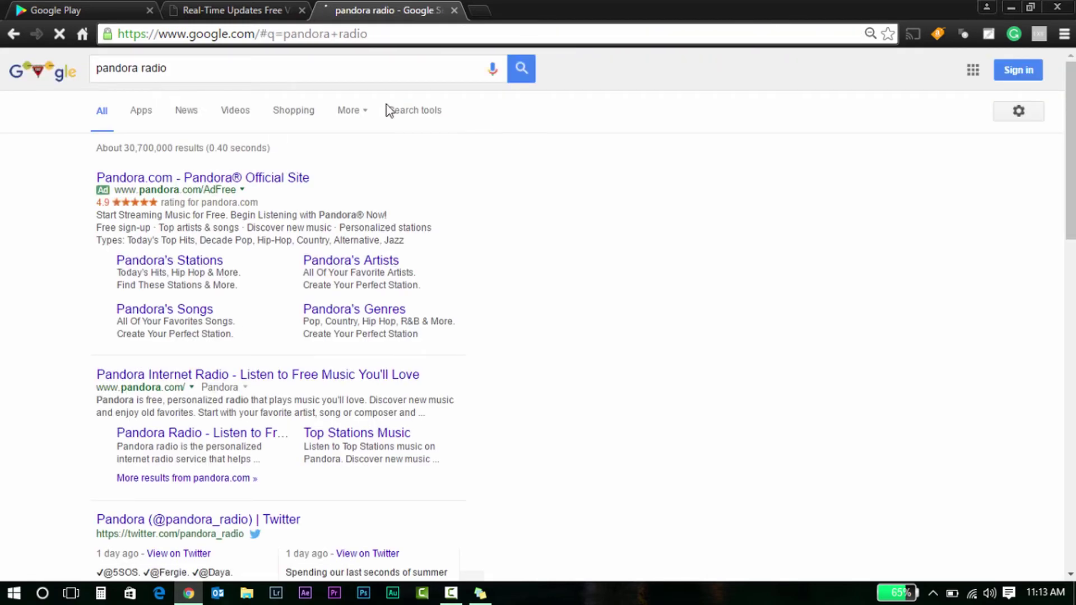
Filter the results to apps, open Pandora Radio's Google Play page and click Install
click(140, 112)
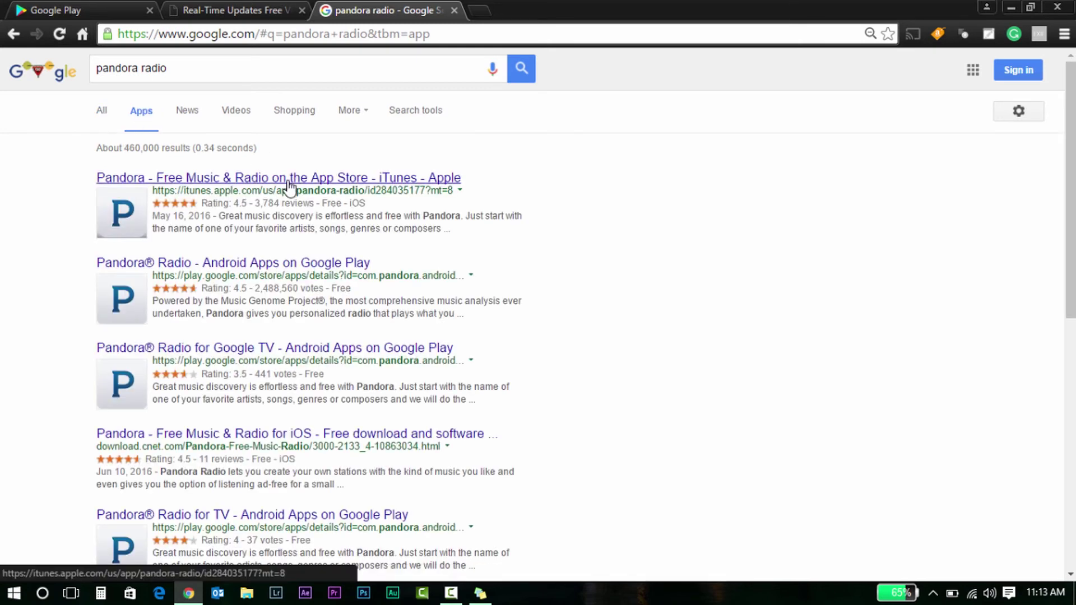
click(275, 179)
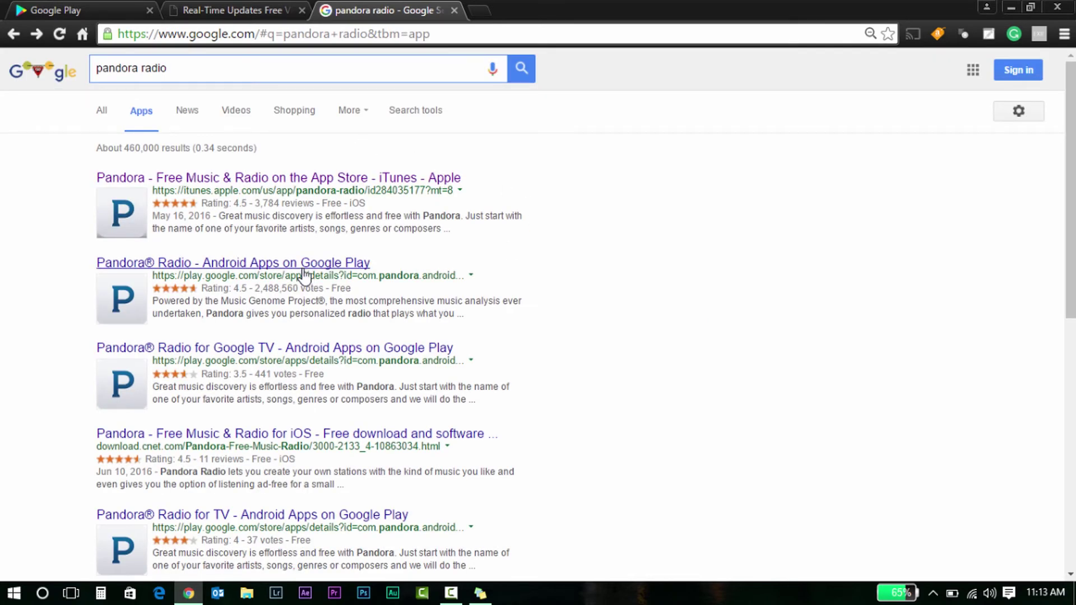
click(302, 273)
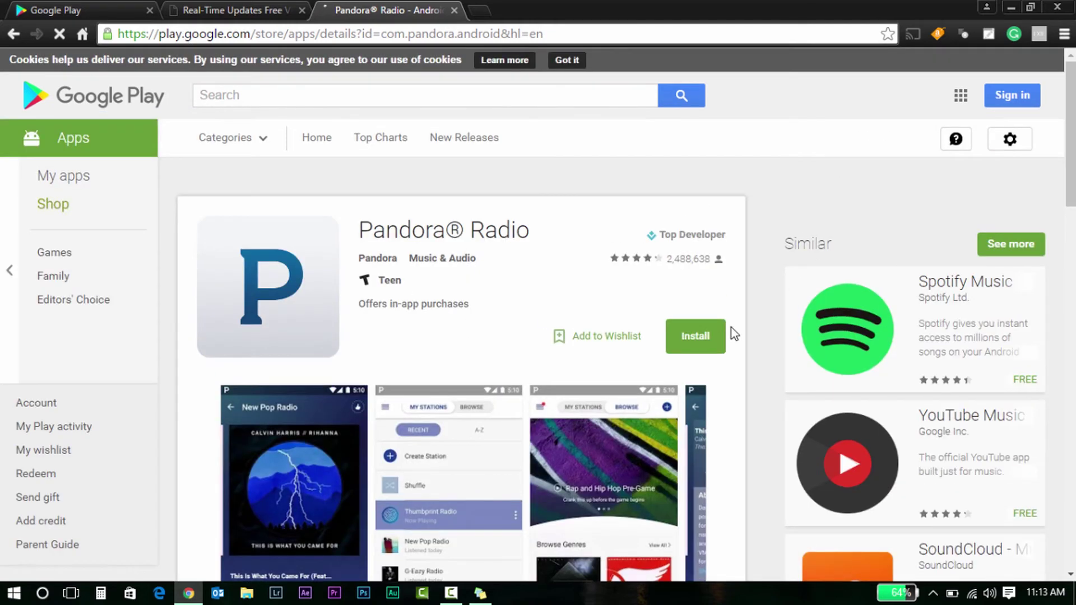
click(713, 343)
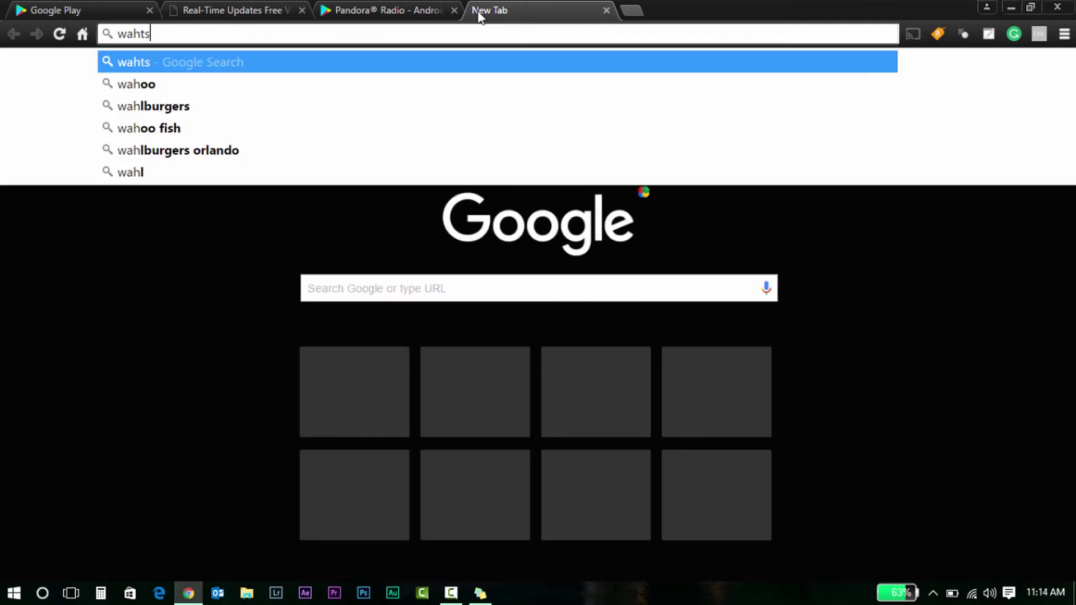
key(BackSpace)
key(BackSpace)
key(BackSpace)
text(hatismyip)
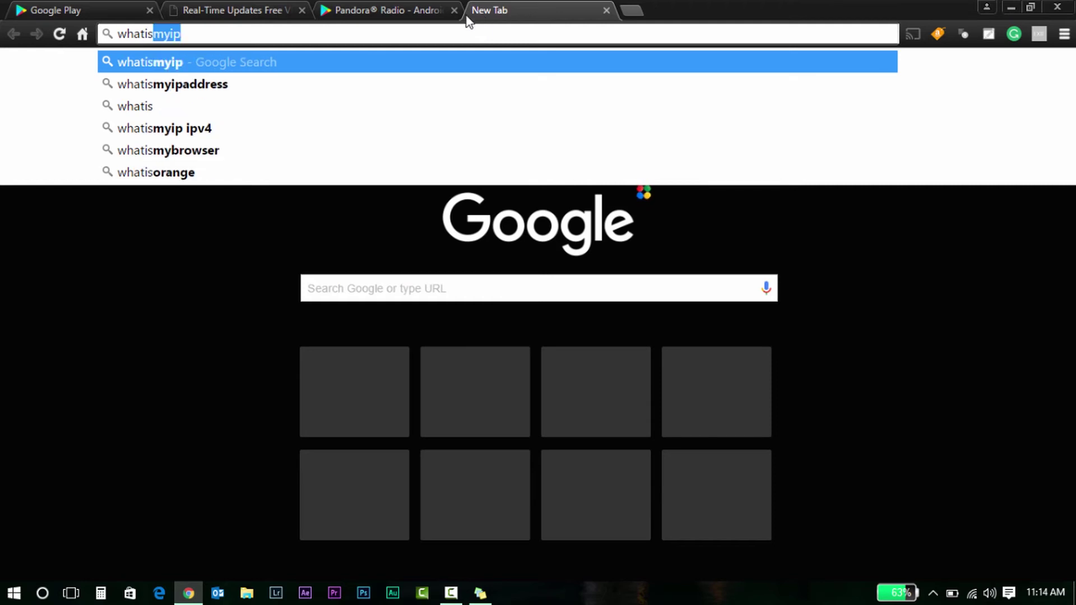
click(211, 64)
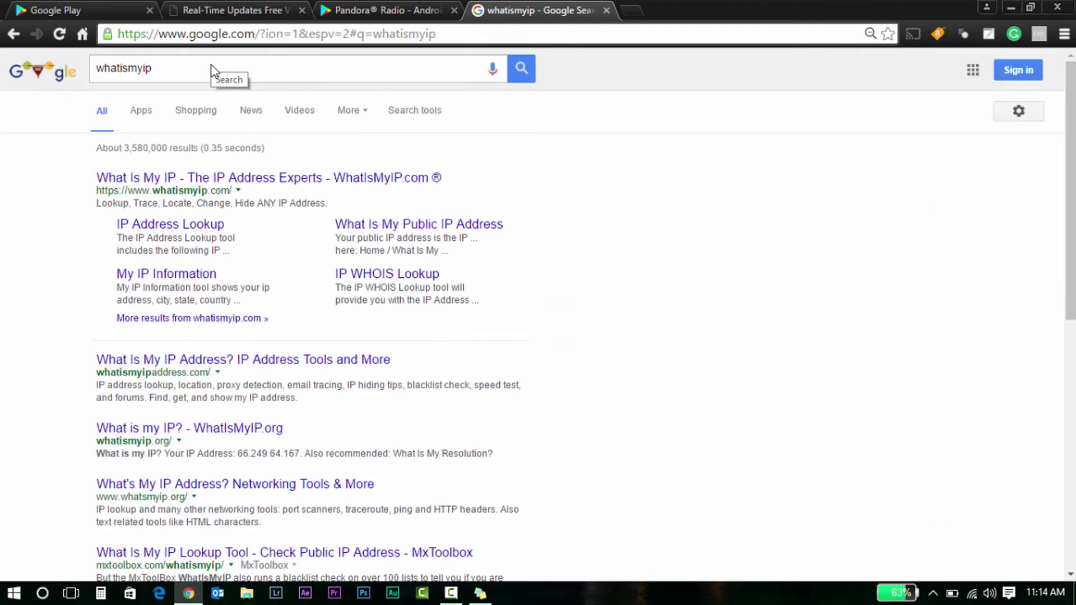
click(212, 185)
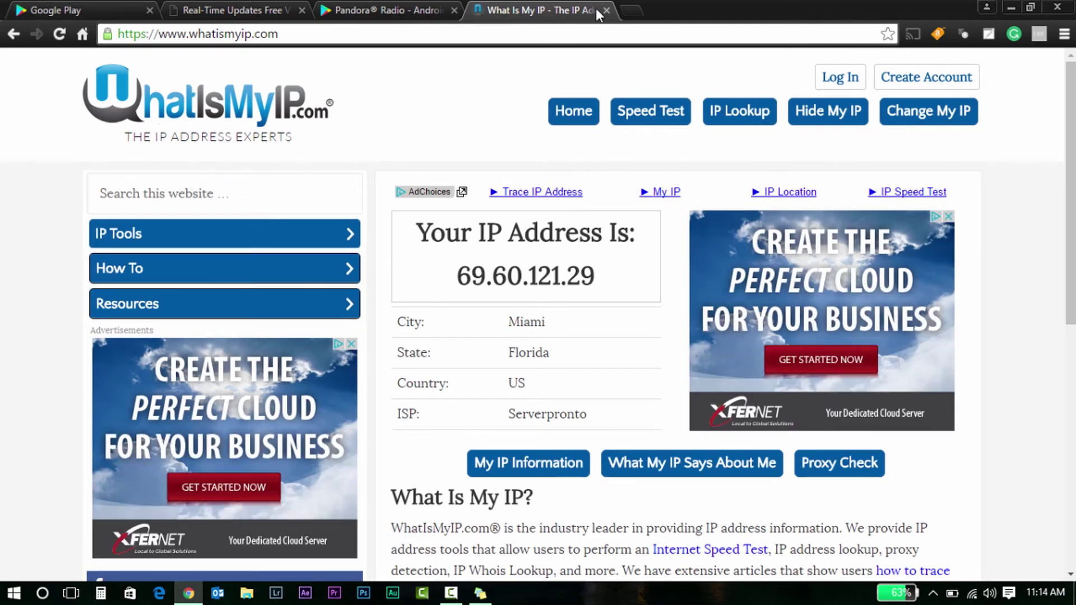
click(628, 10)
Load speedtest.net to check IP 69.60.121.29 and Miami servers, then return to the Pandora page
text(speedtest.net)
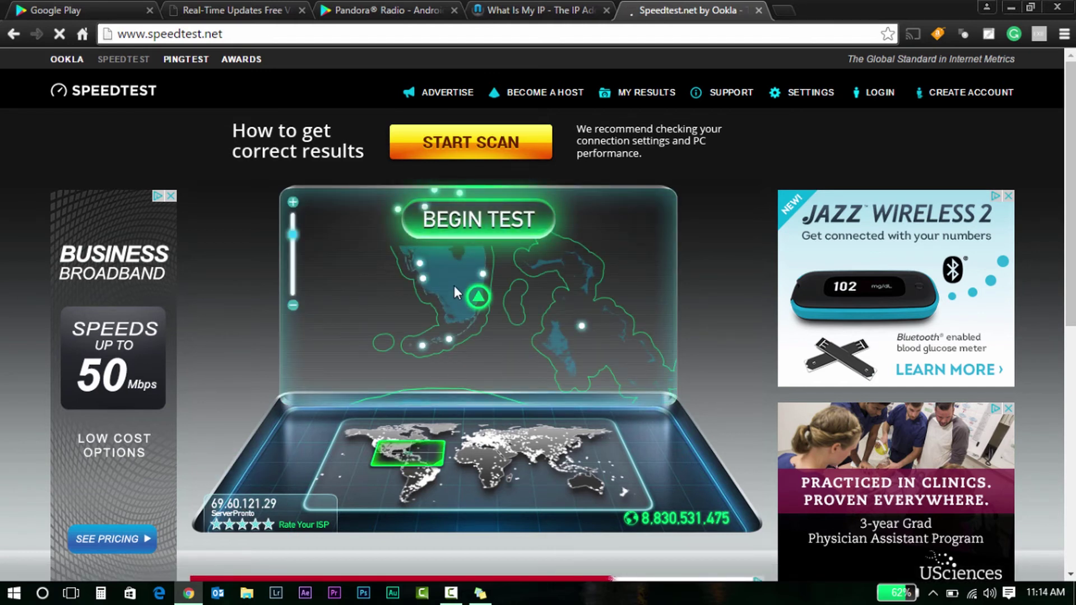
mouse_move(477, 303)
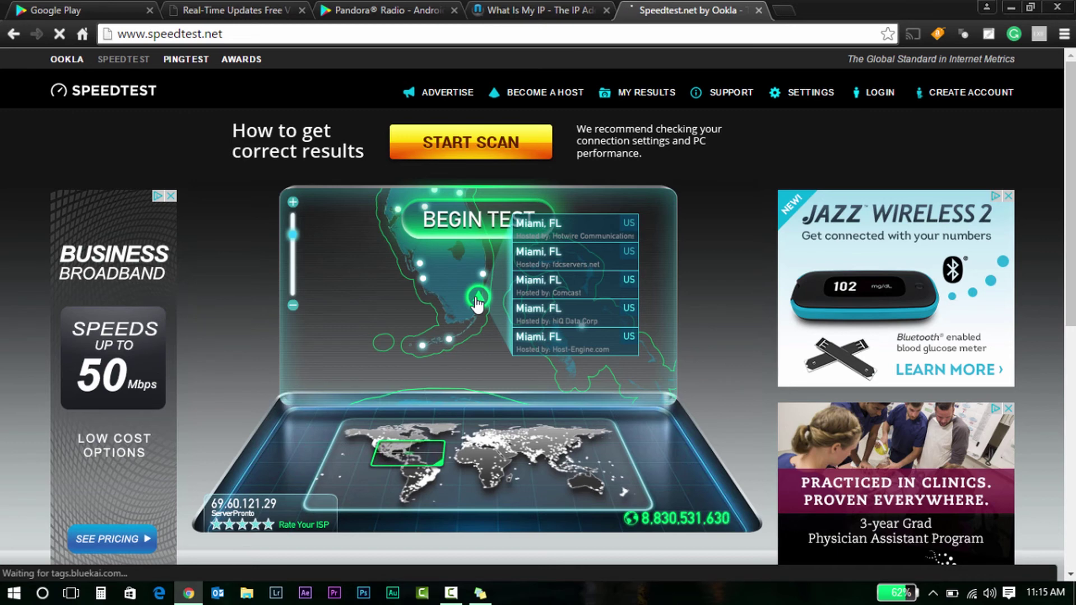
click(374, 3)
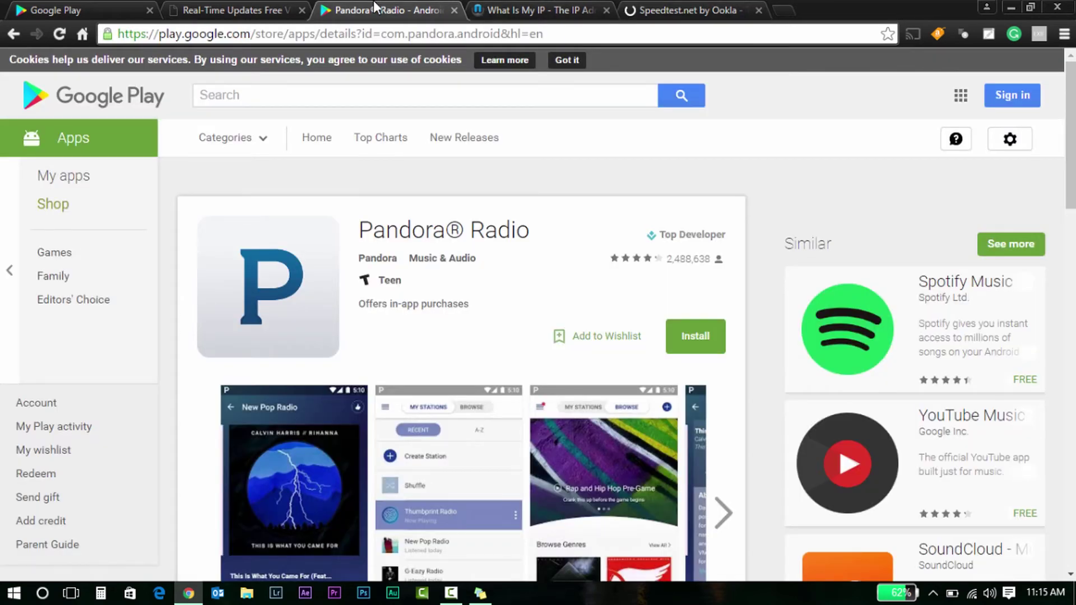
Start installing Pandora Radio and enter the Google account e-mail on the sign-in page
click(698, 344)
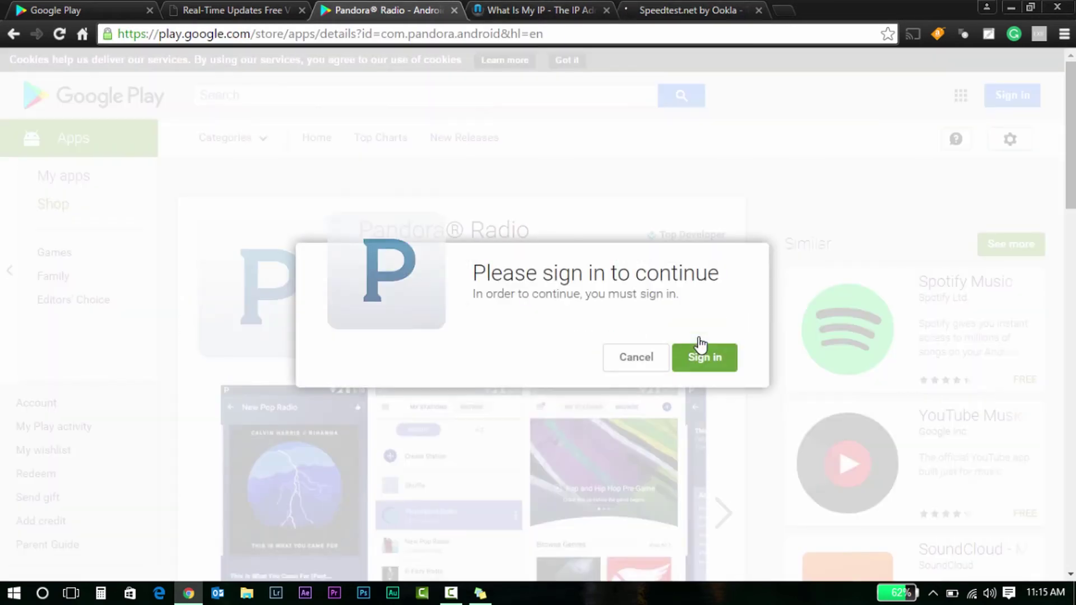
click(707, 359)
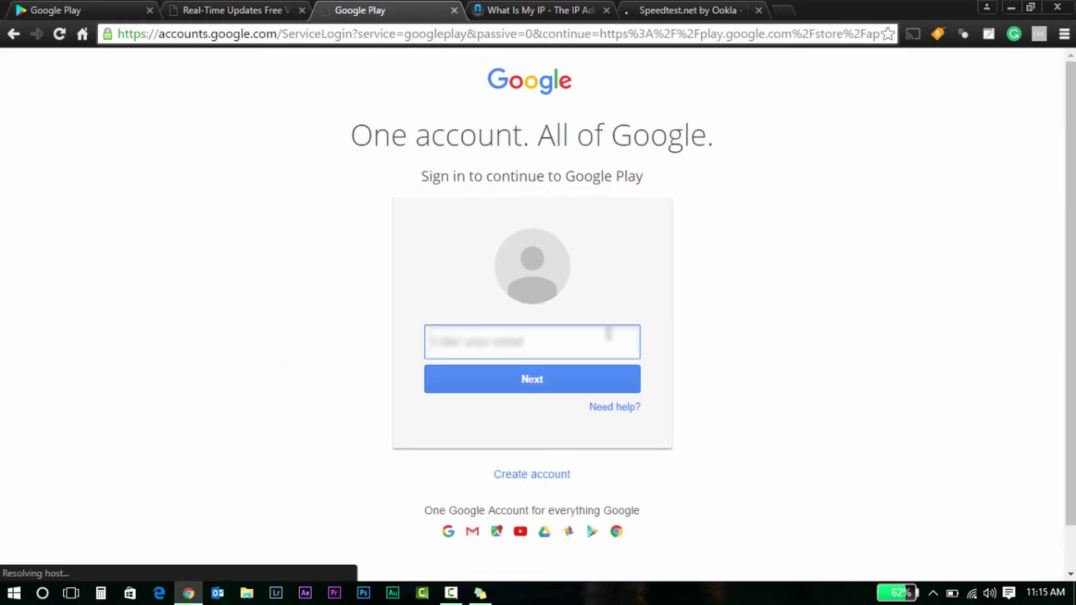
text(ssfind)
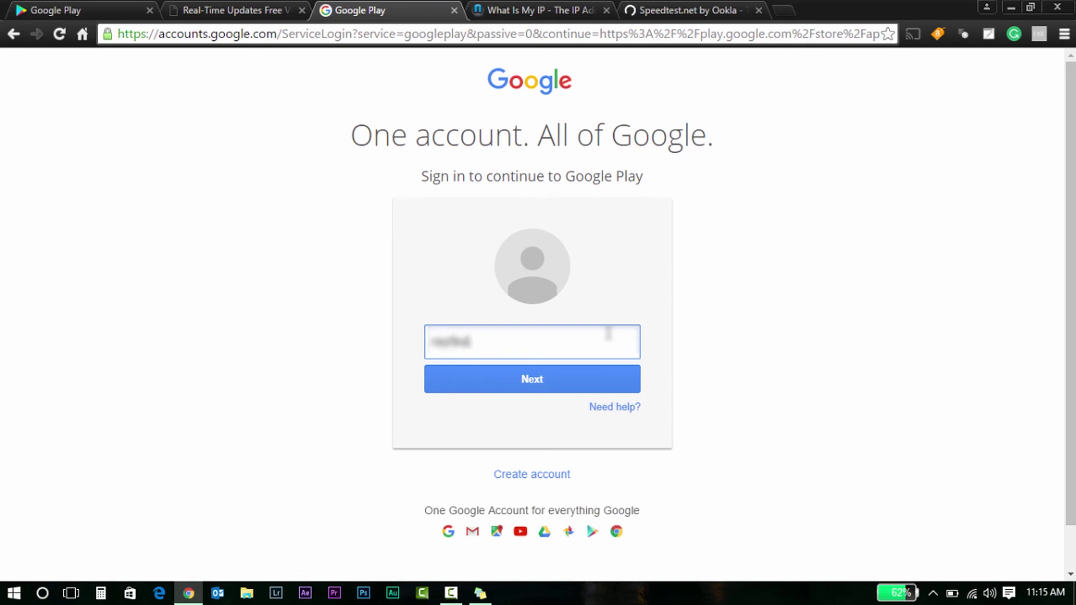
key(Return)
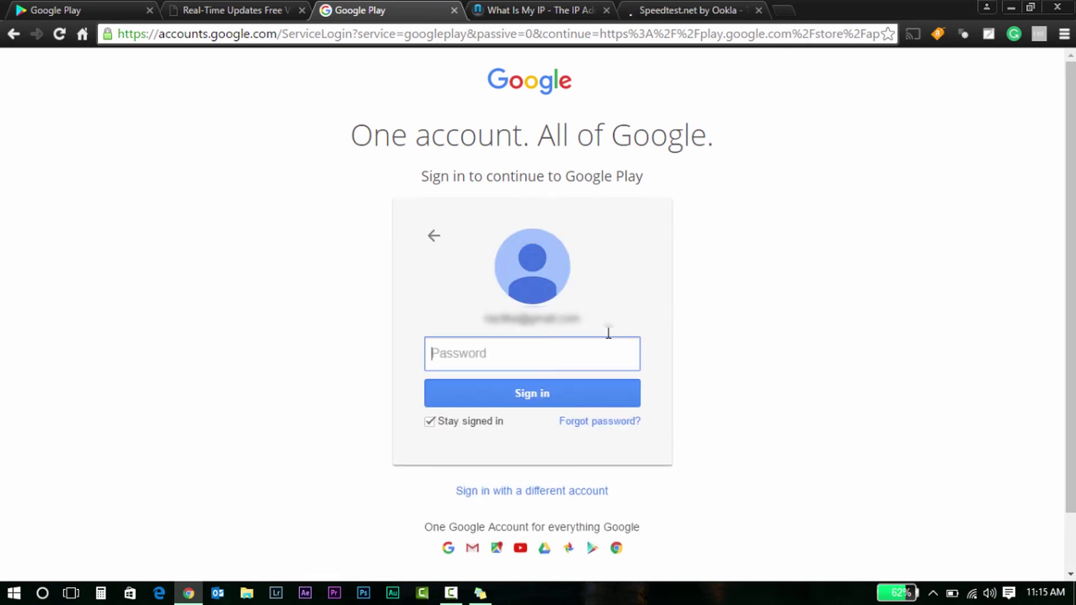
Enter the account password with Stay signed in turned off, sign in, and retry Install
text(p)
click(429, 422)
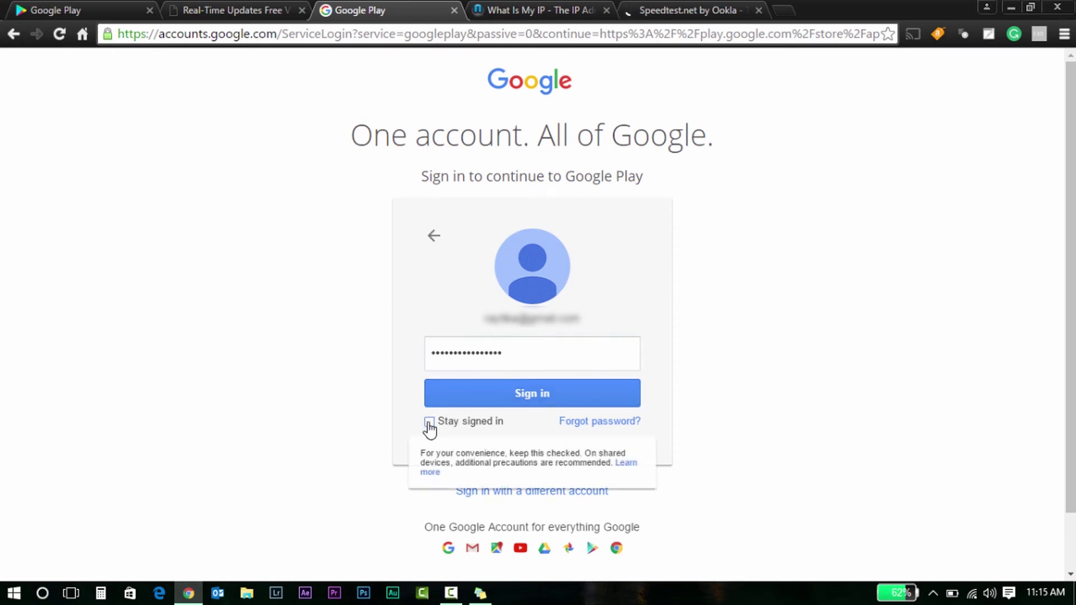
click(469, 400)
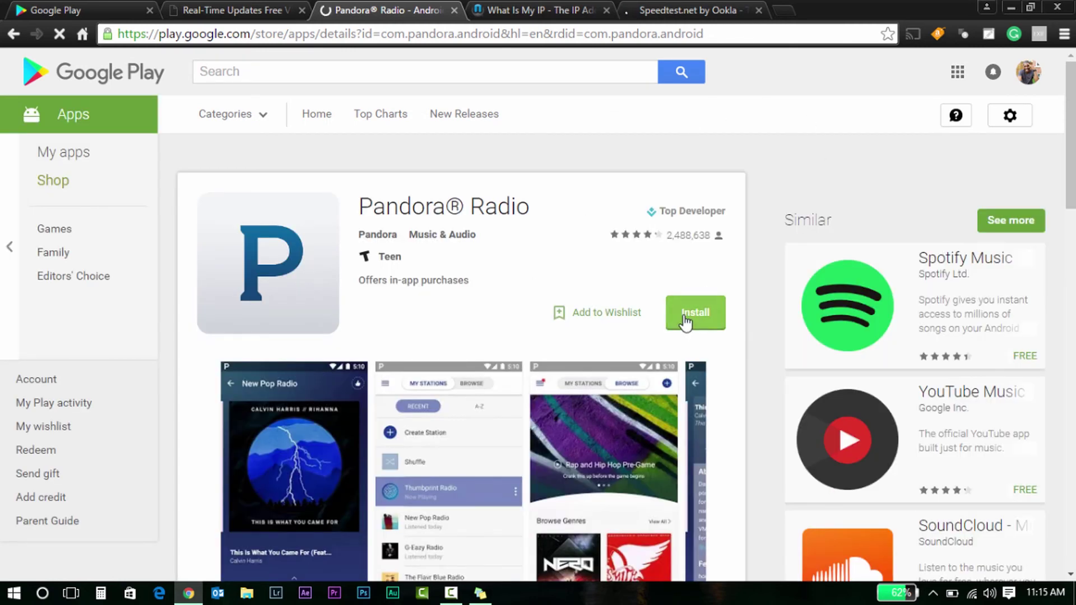
click(702, 314)
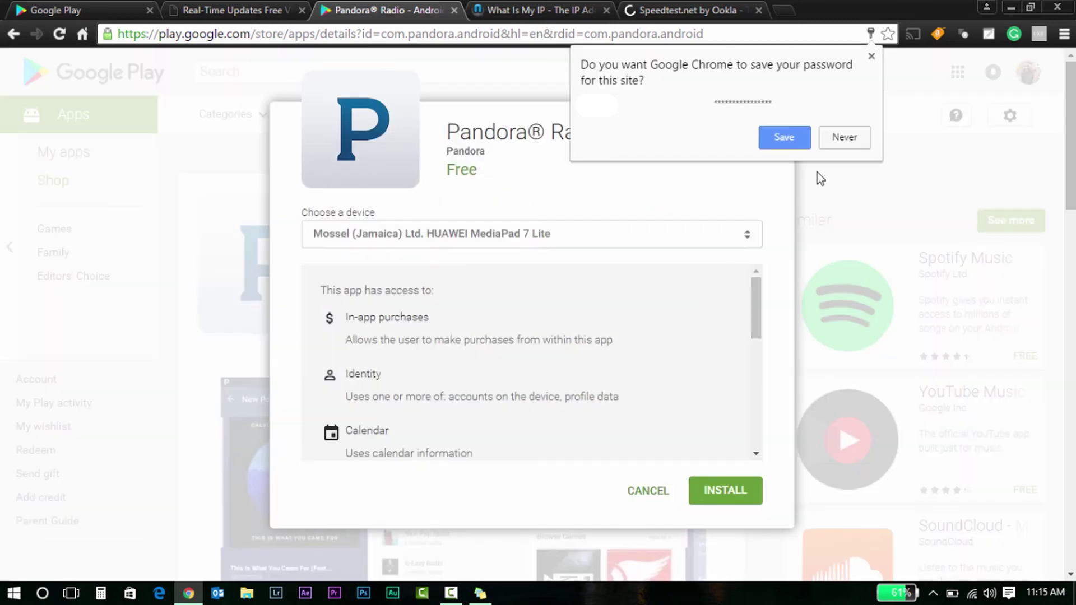
Decline saving the password, set the install device to No carrier LGE LG-H815, then cancel
click(835, 141)
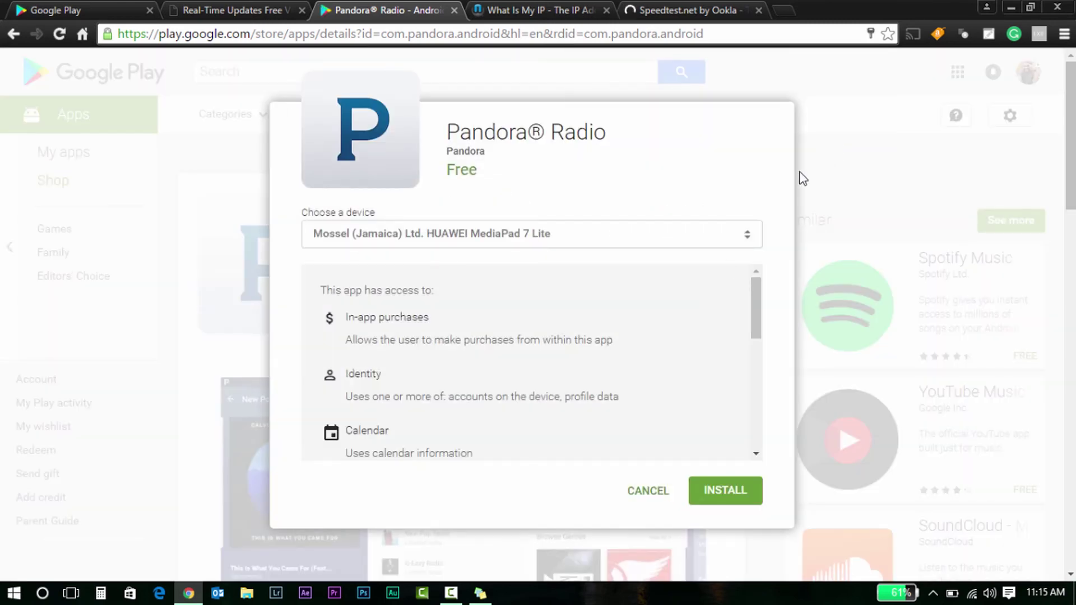
click(756, 305)
drag(759, 304, 768, 244)
click(751, 236)
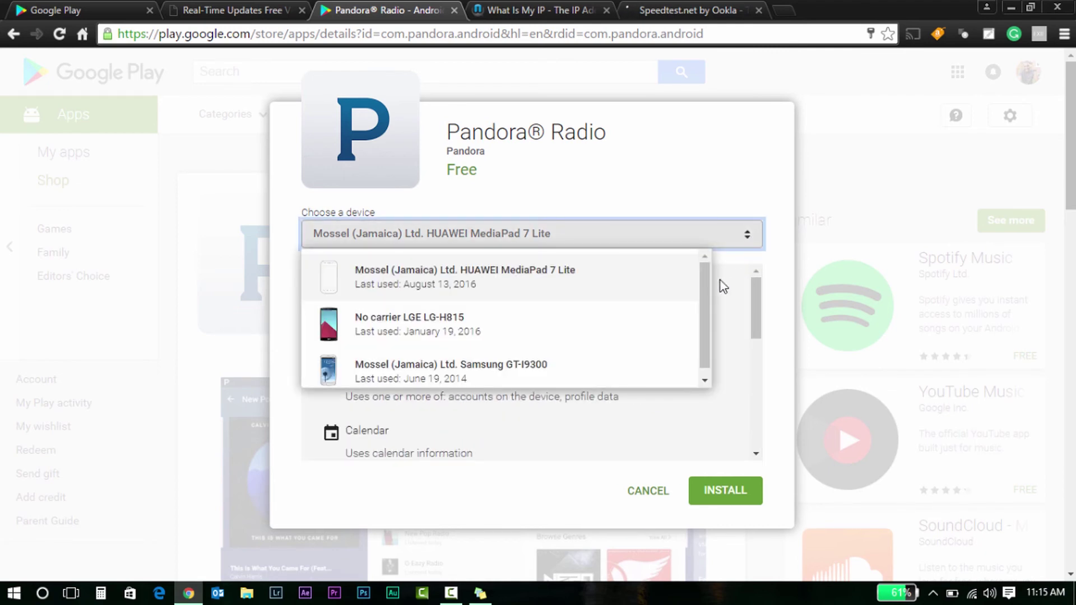
mouse_move(706, 284)
mouse_down()
mouse_move(702, 351)
mouse_move(704, 272)
mouse_move(703, 338)
mouse_move(703, 283)
mouse_up()
click(740, 234)
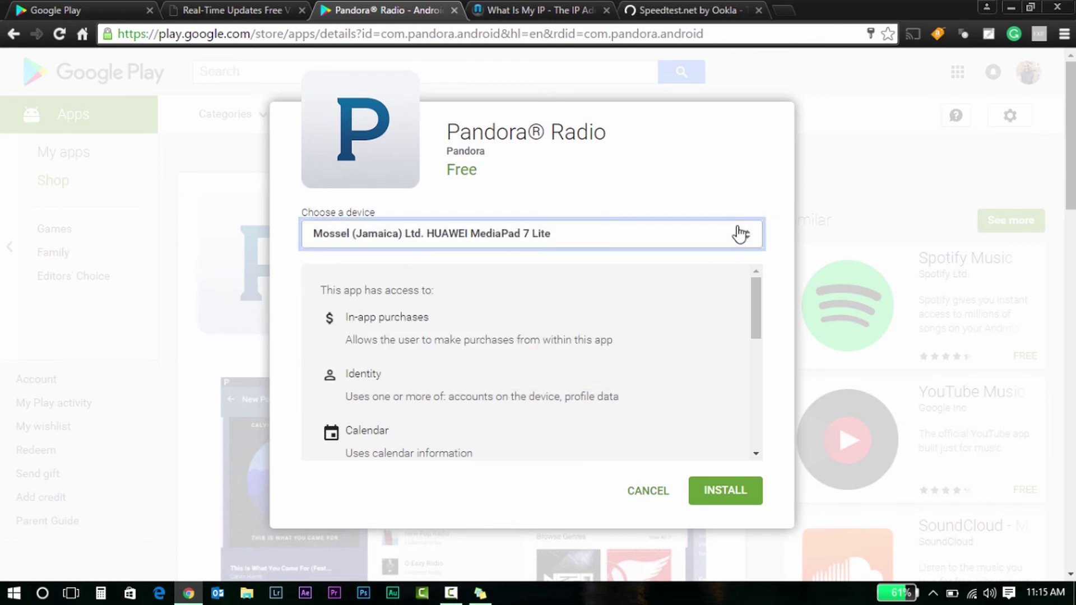
click(740, 235)
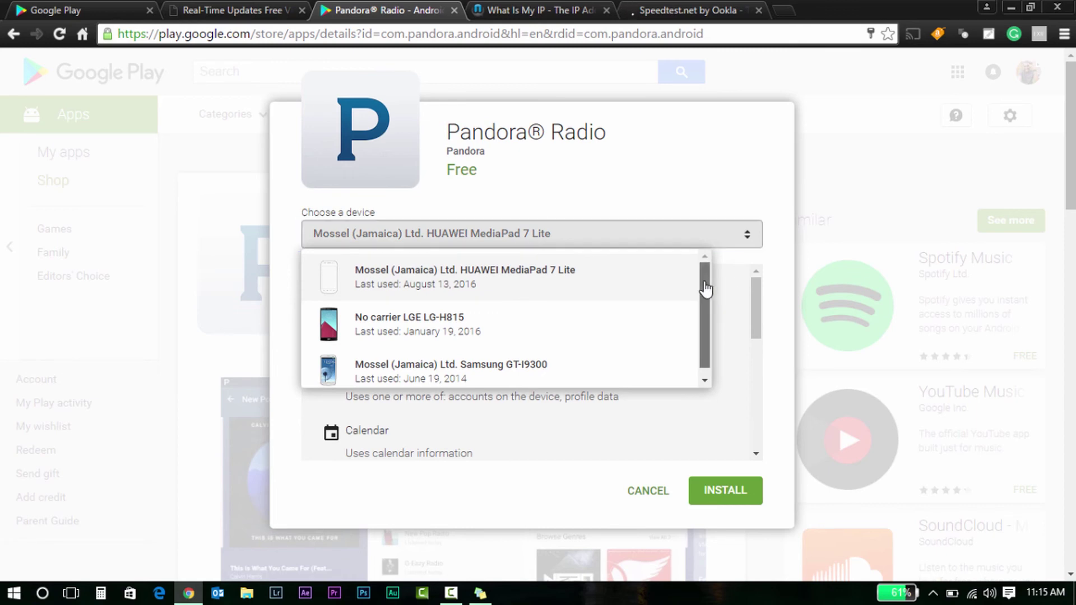
mouse_move(706, 289)
mouse_down()
mouse_move(704, 336)
mouse_move(704, 283)
mouse_up()
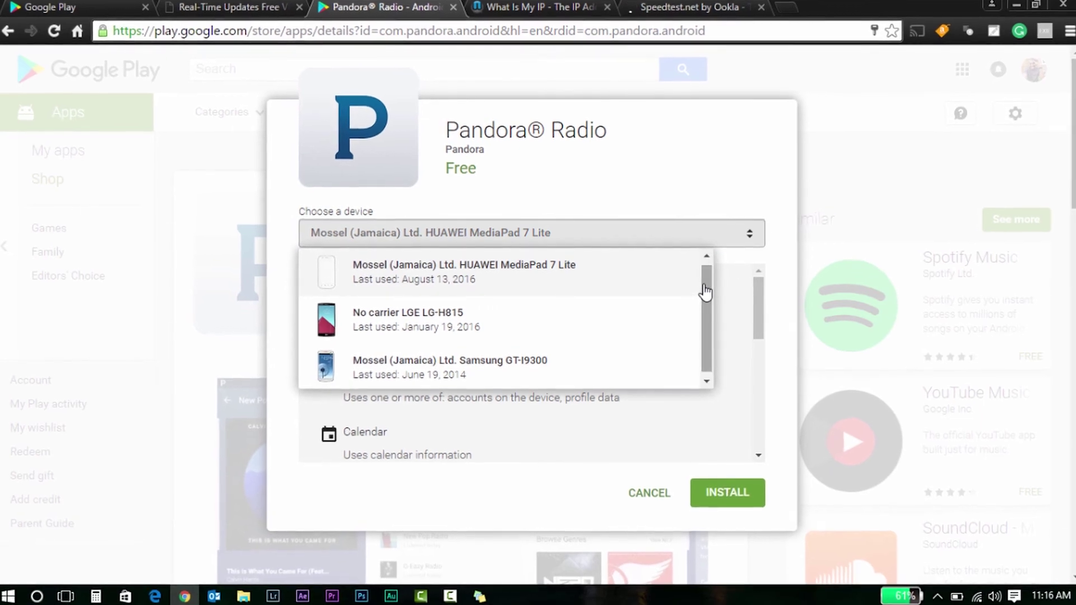
click(623, 319)
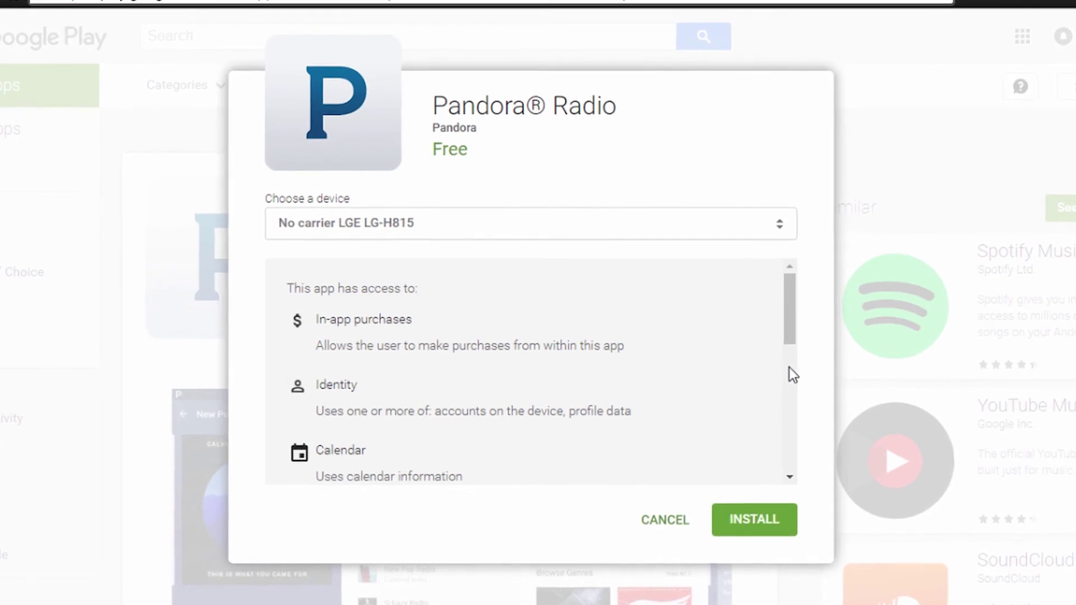
click(784, 365)
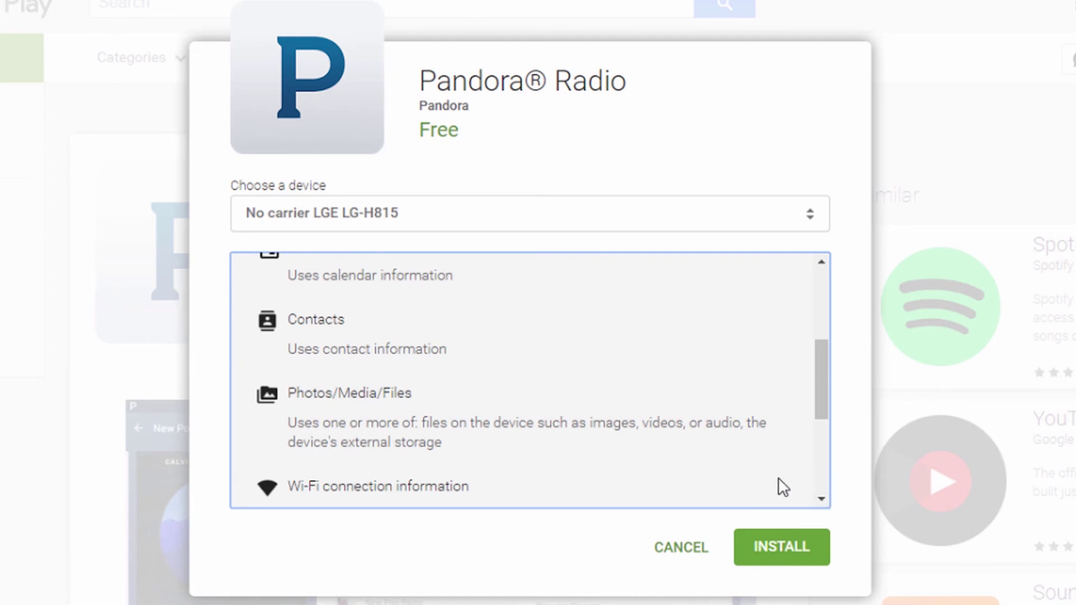
click(690, 546)
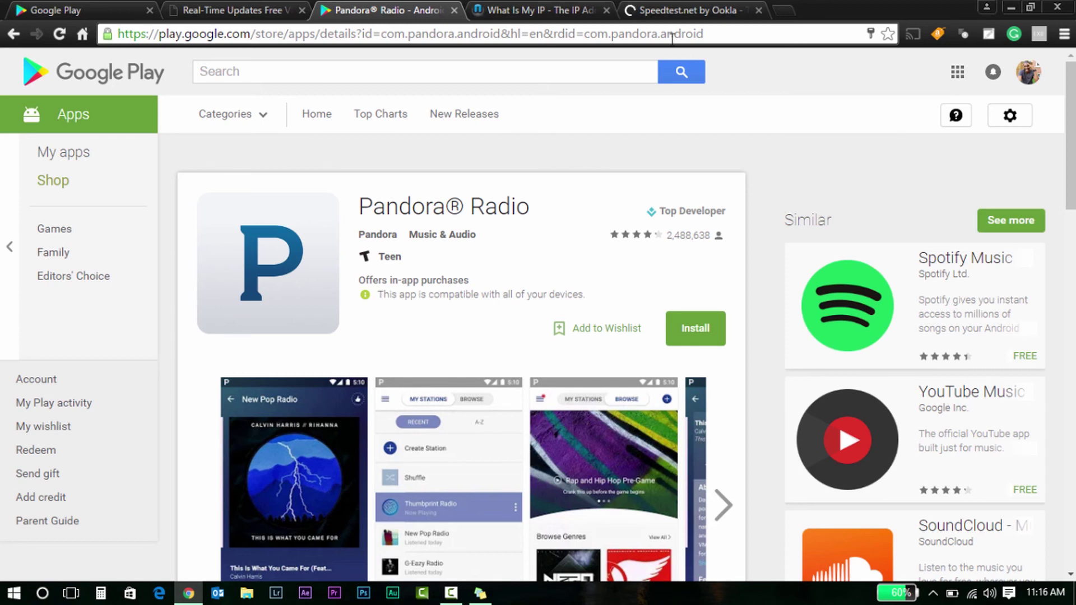
click(670, 8)
click(527, 9)
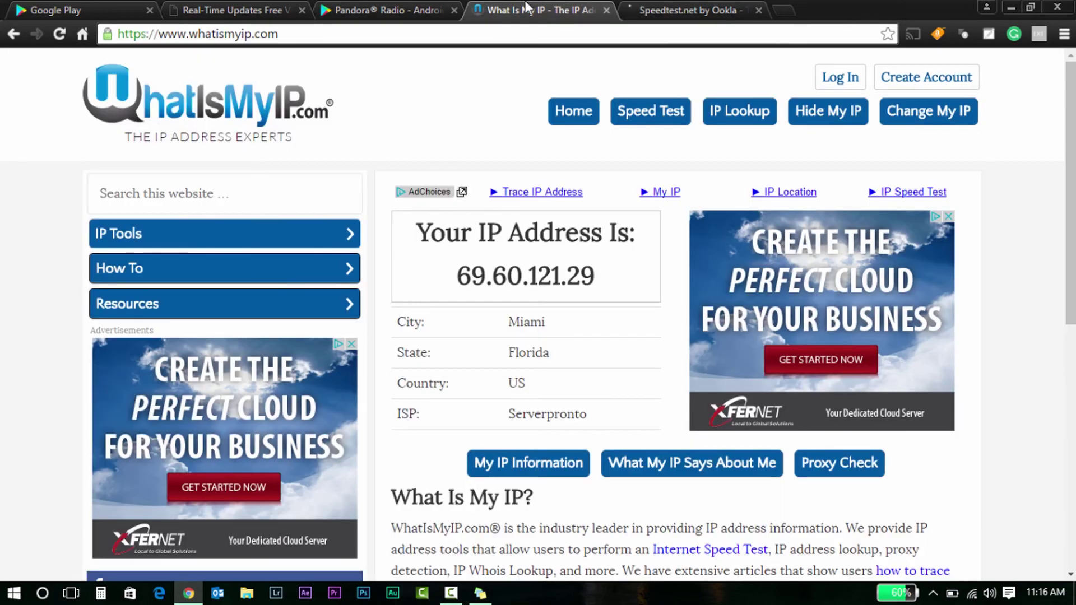
click(394, 8)
click(269, 7)
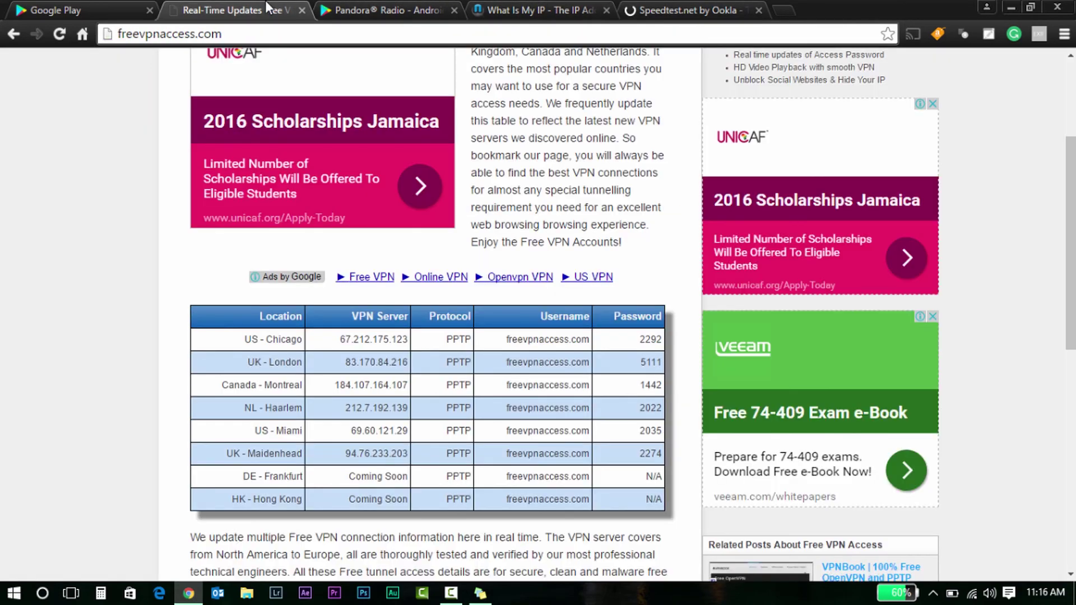
click(100, 1)
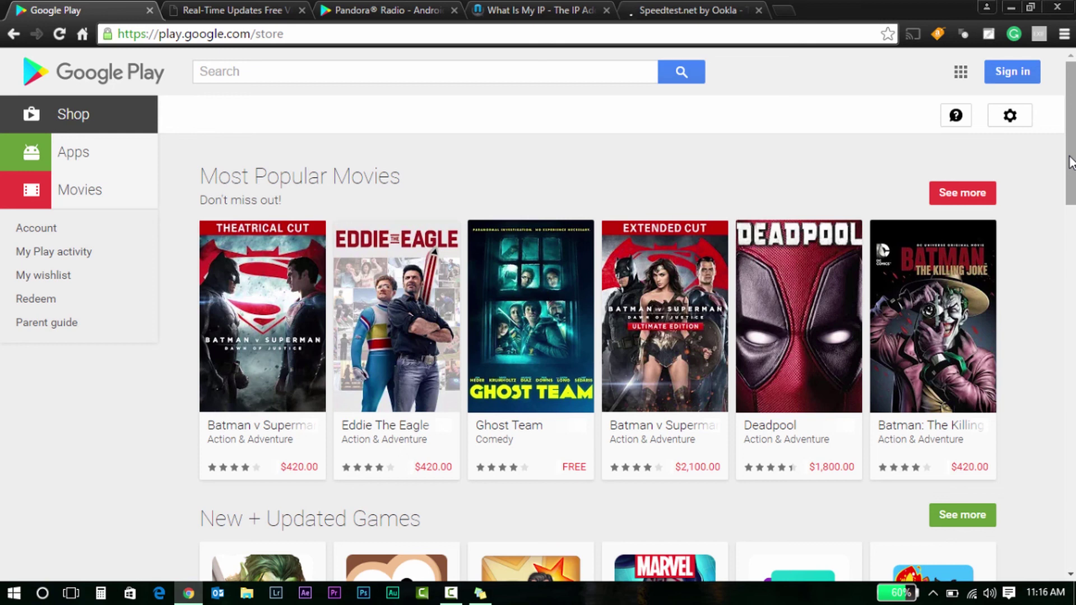
mouse_move(1070, 162)
mouse_down()
mouse_move(1069, 244)
mouse_move(1069, 152)
mouse_up()
click(188, 9)
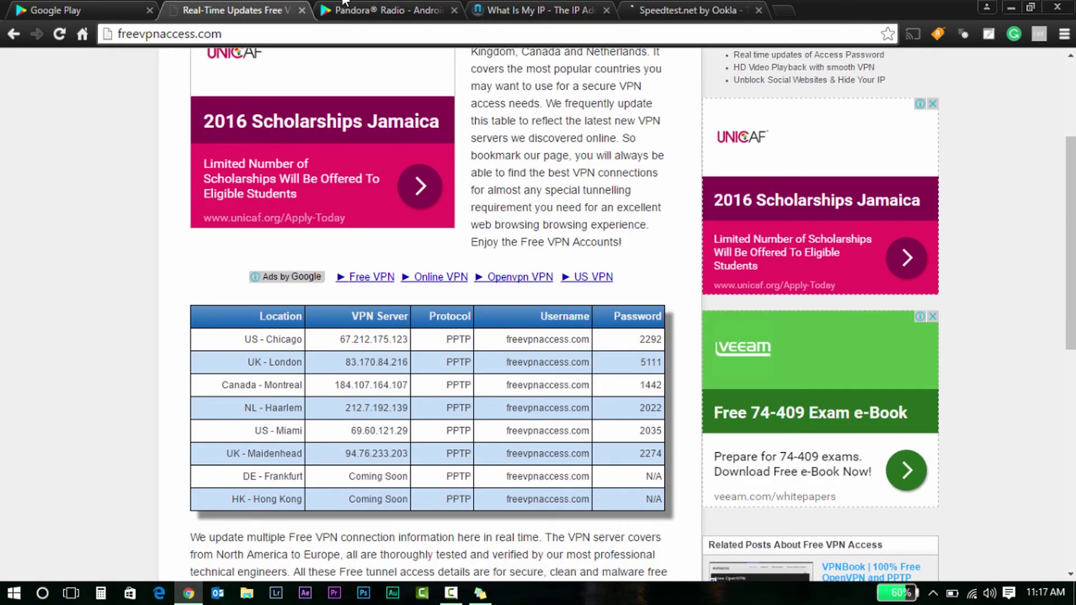
click(411, 8)
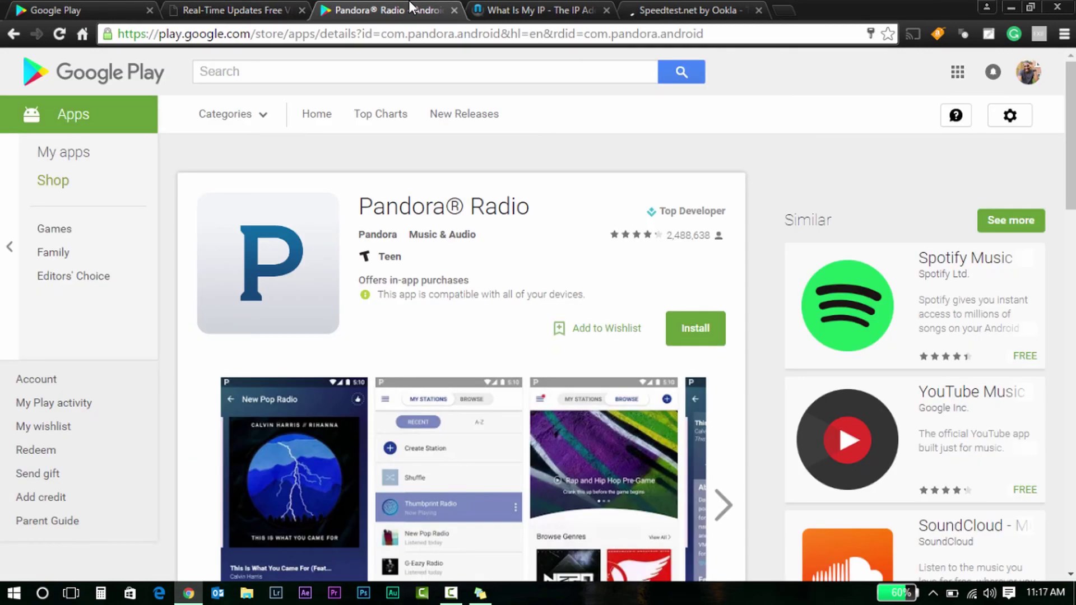
click(546, 1)
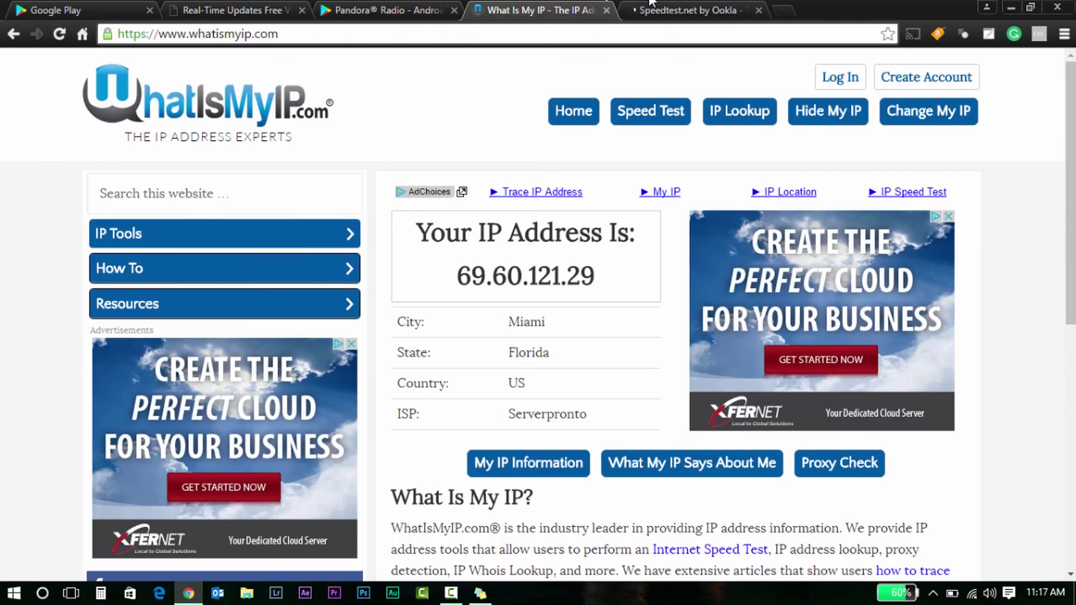
click(677, 1)
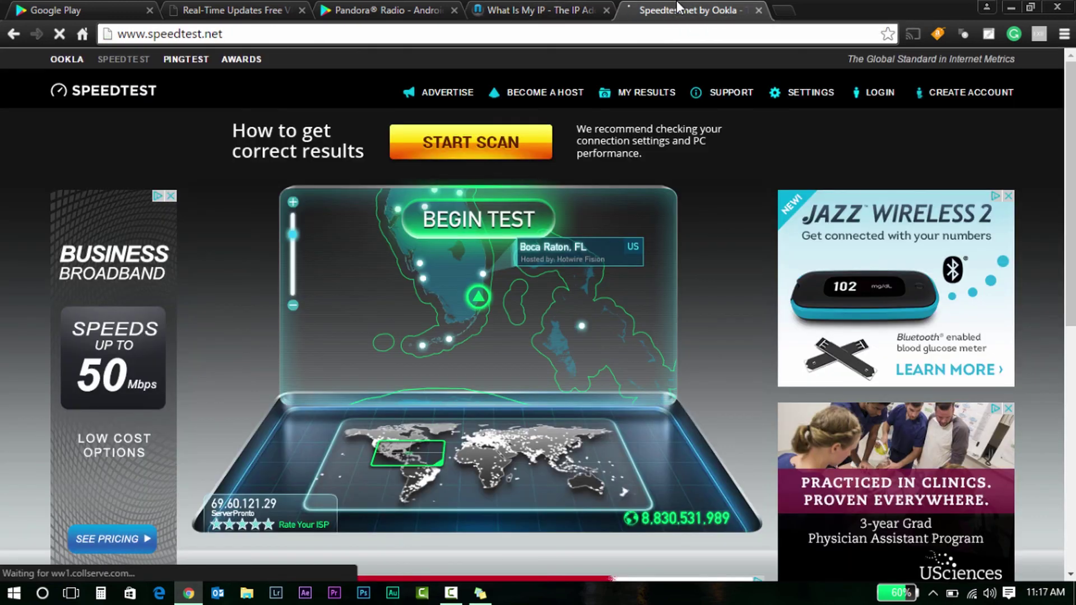
click(548, 6)
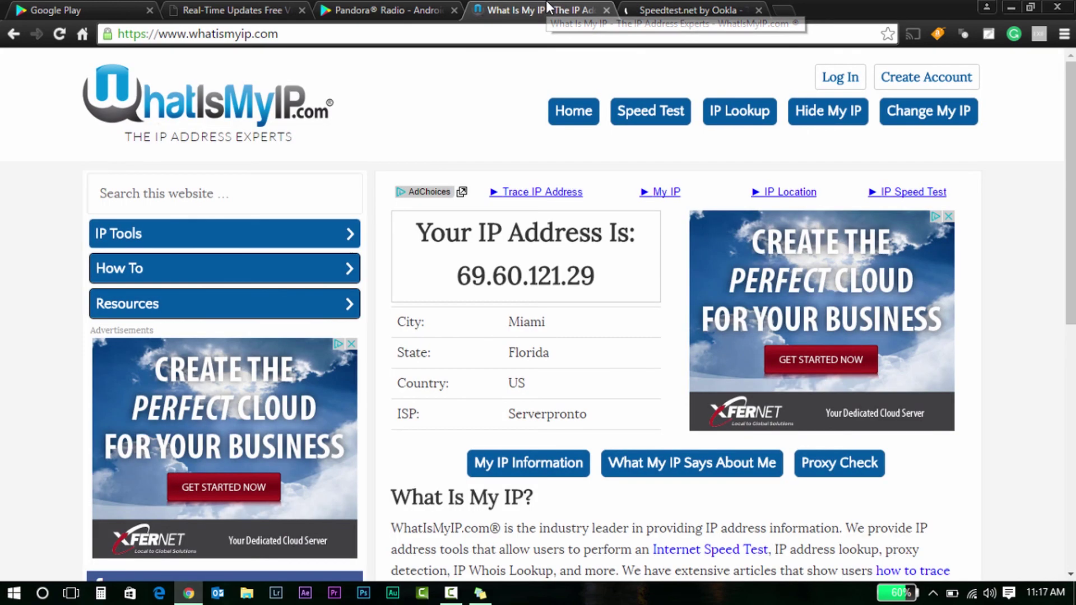
click(374, 8)
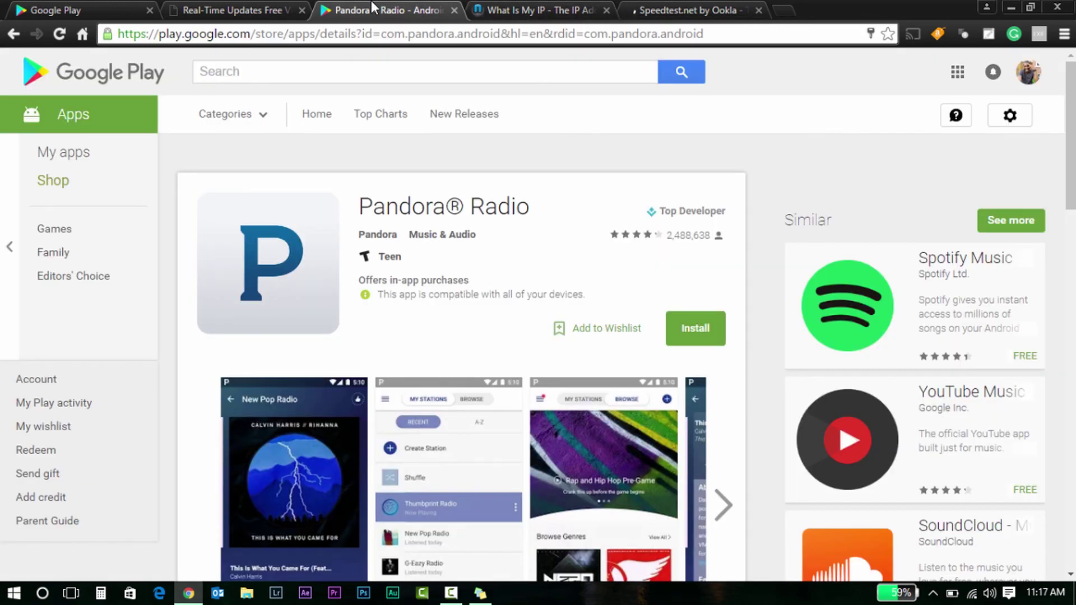